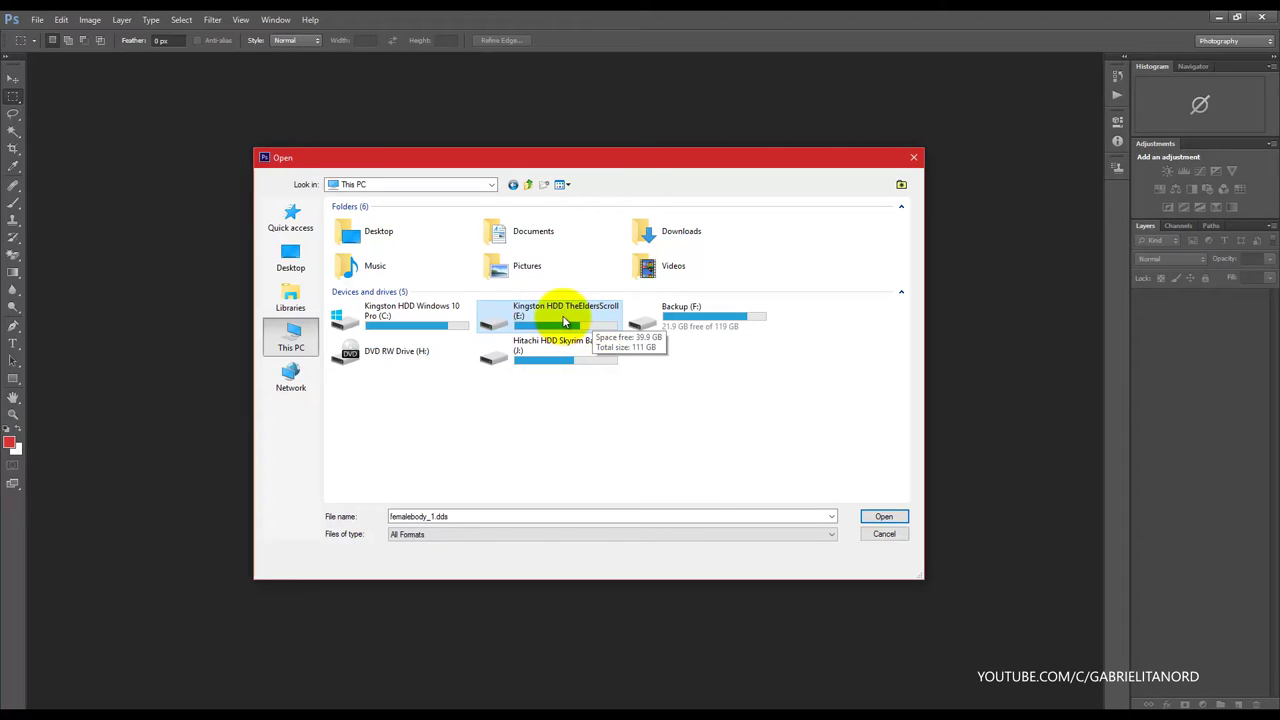
Step: Select the C: drive in the Open dialog's This PC view
{"action": "left_click", "coordinate": [428, 320]}
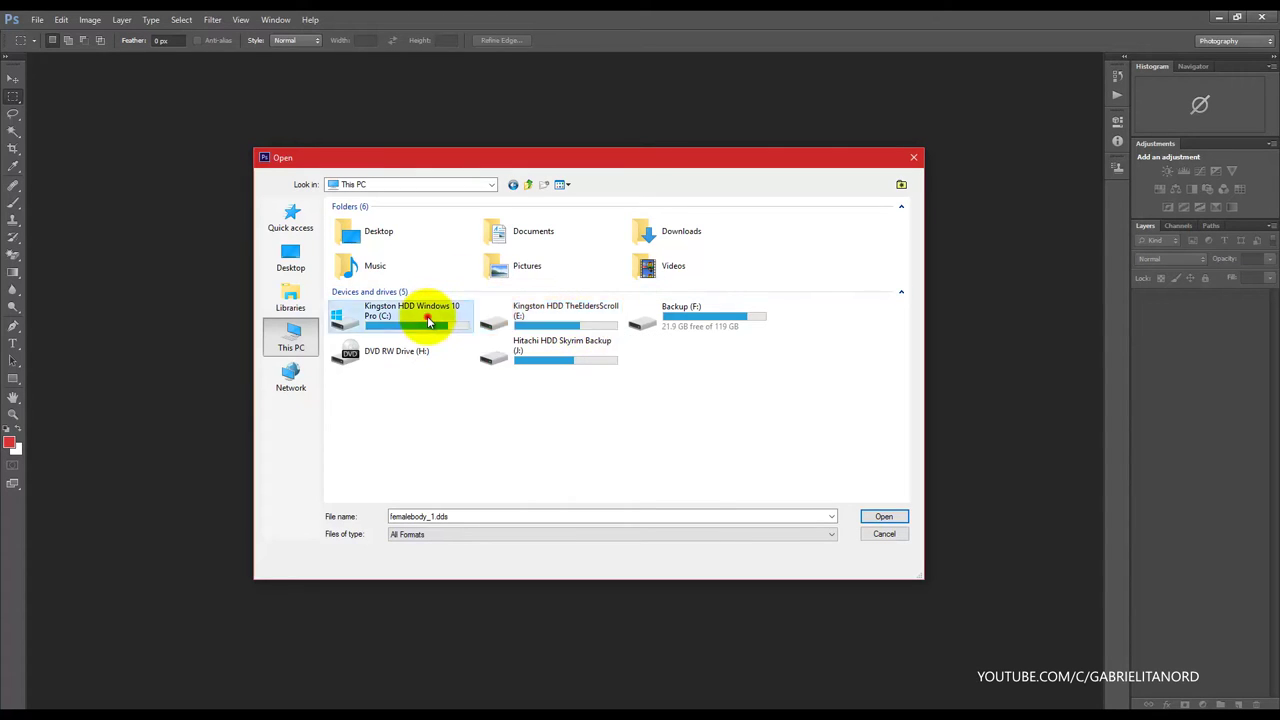
{"action": "double_click", "coordinate": [428, 320]}
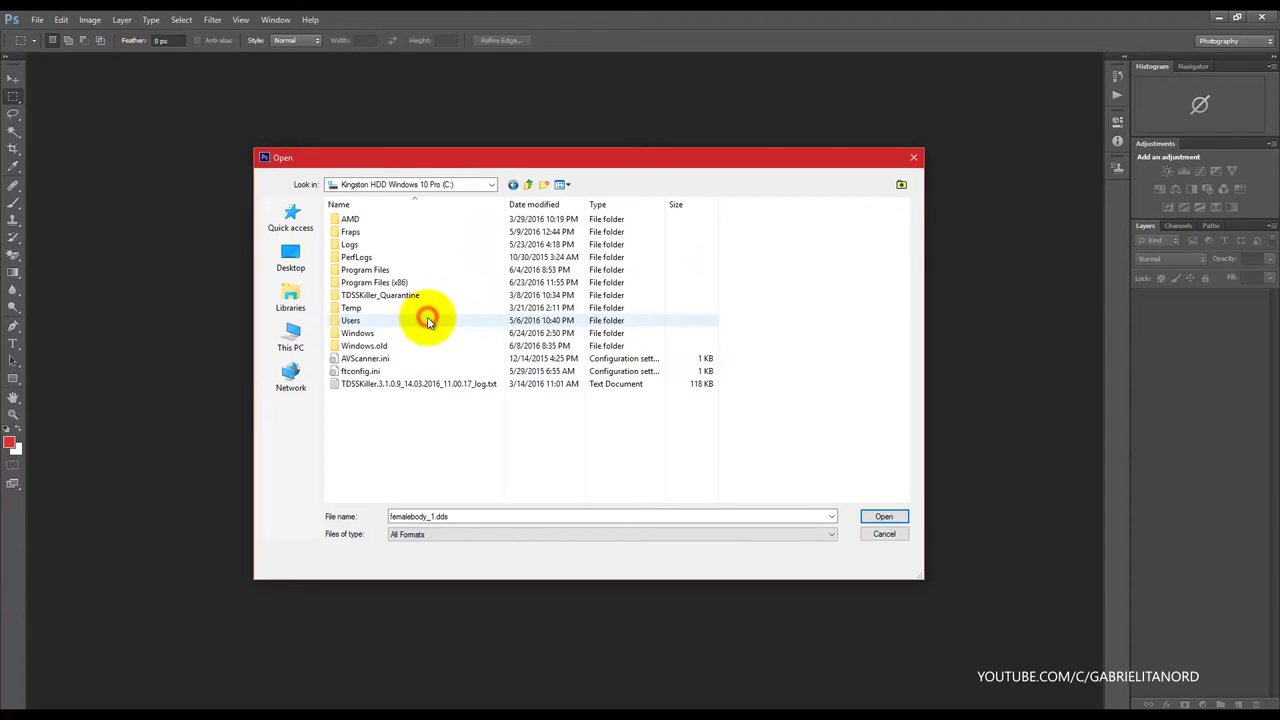
{"action": "double_click", "coordinate": [397, 284]}
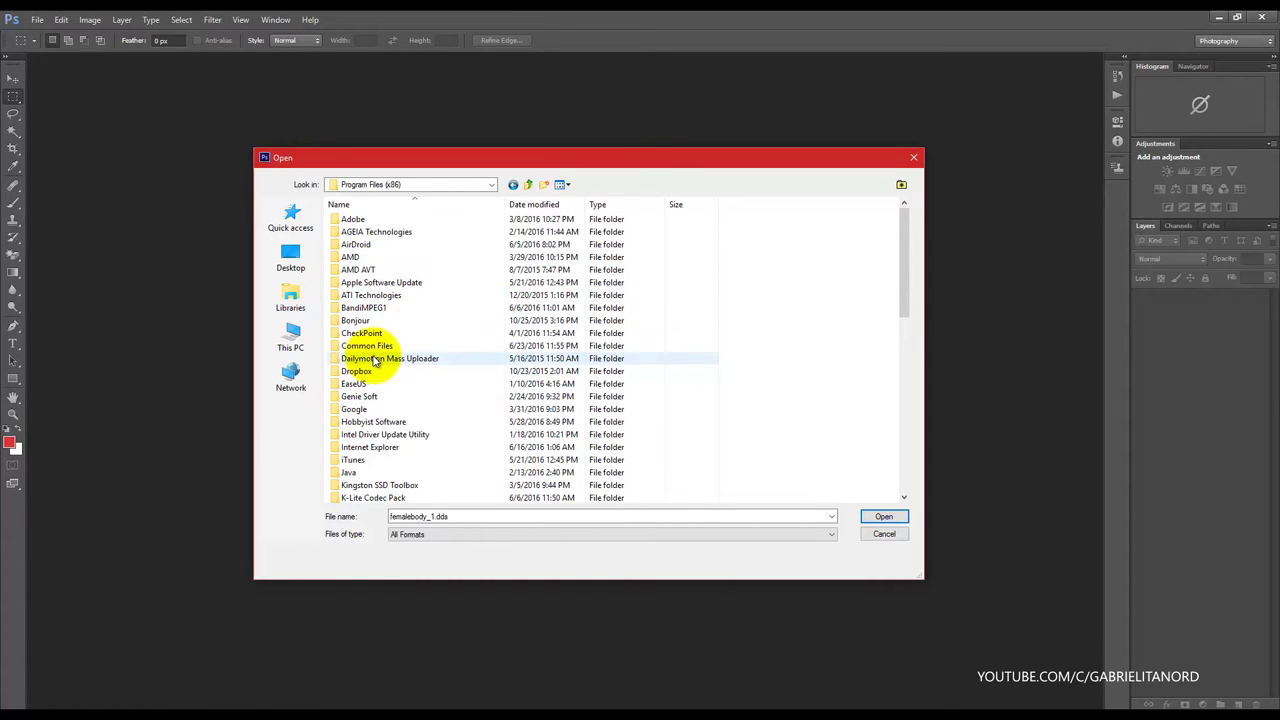
{"action": "scroll", "coordinate": [376, 364], "scroll_direction": "down", "scroll_amount": 1}
{"action": "scroll", "coordinate": [376, 364], "scroll_direction": "down", "scroll_amount": 3}
{"action": "scroll", "coordinate": [374, 370], "scroll_direction": "down", "scroll_amount": 3}
{"action": "scroll", "coordinate": [372, 378], "scroll_direction": "down", "scroll_amount": 3}
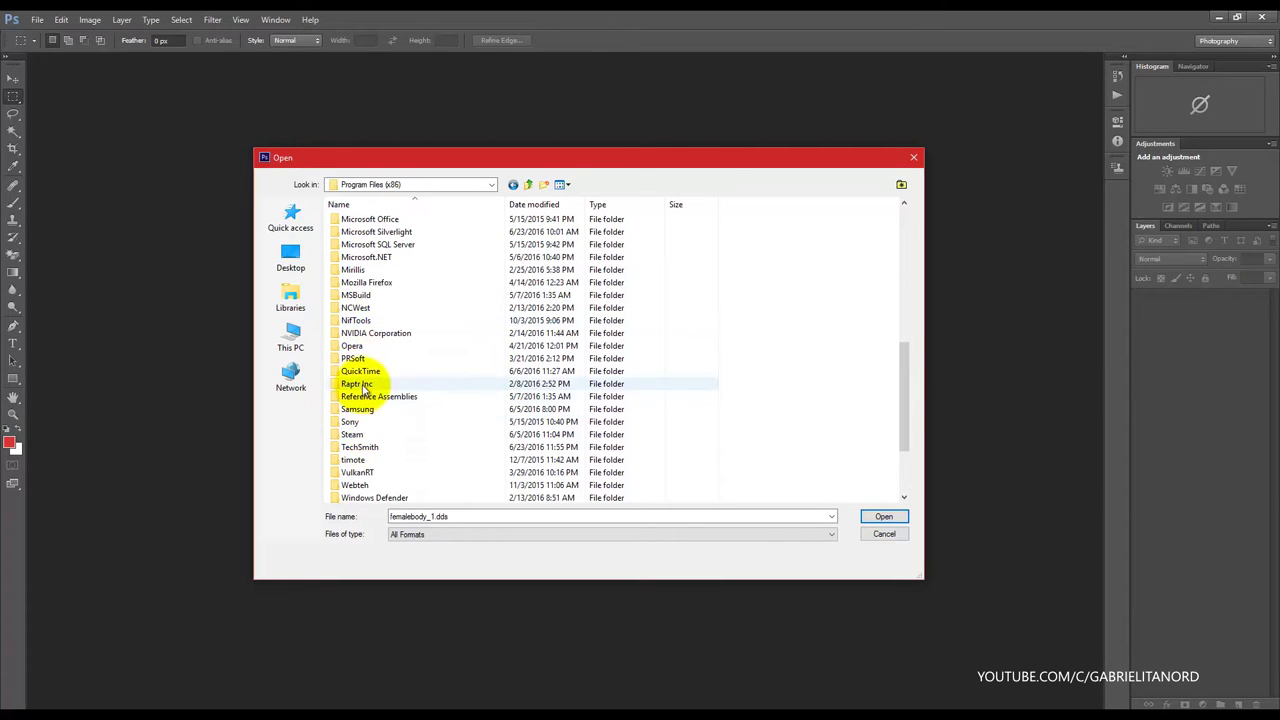
{"action": "scroll", "coordinate": [368, 400], "scroll_direction": "down", "scroll_amount": 2}
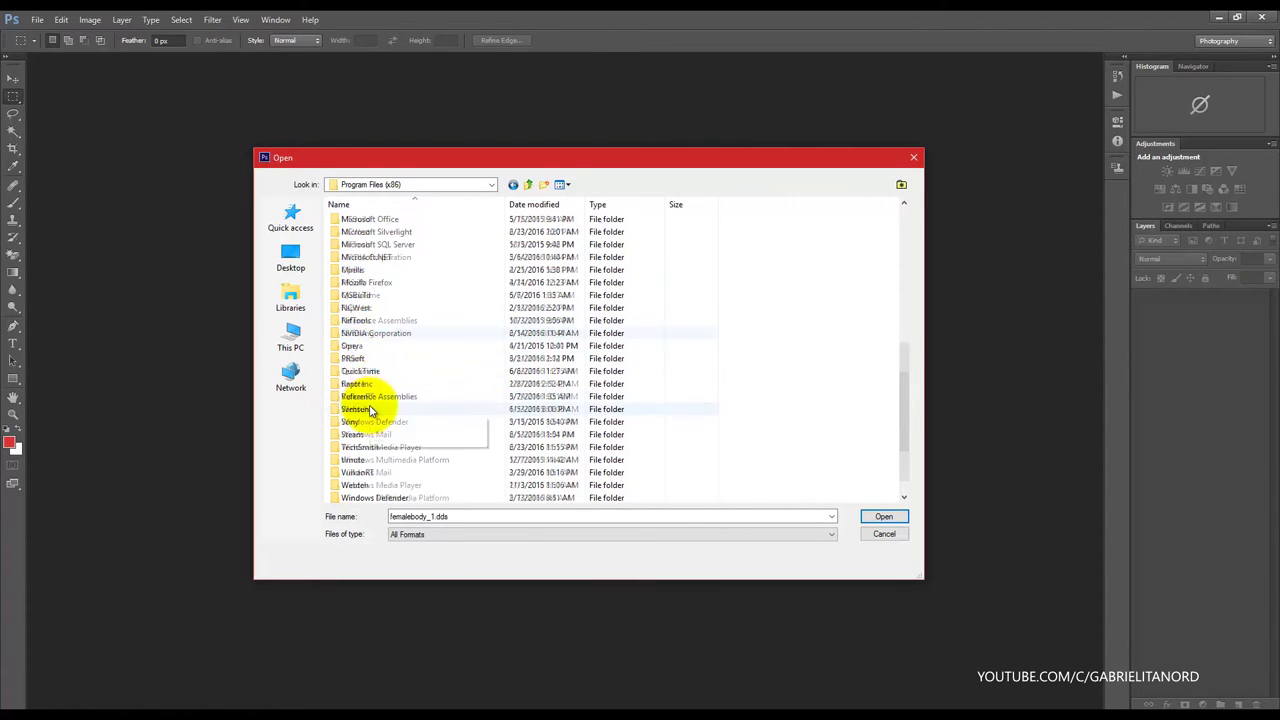
{"action": "double_click", "coordinate": [360, 359]}
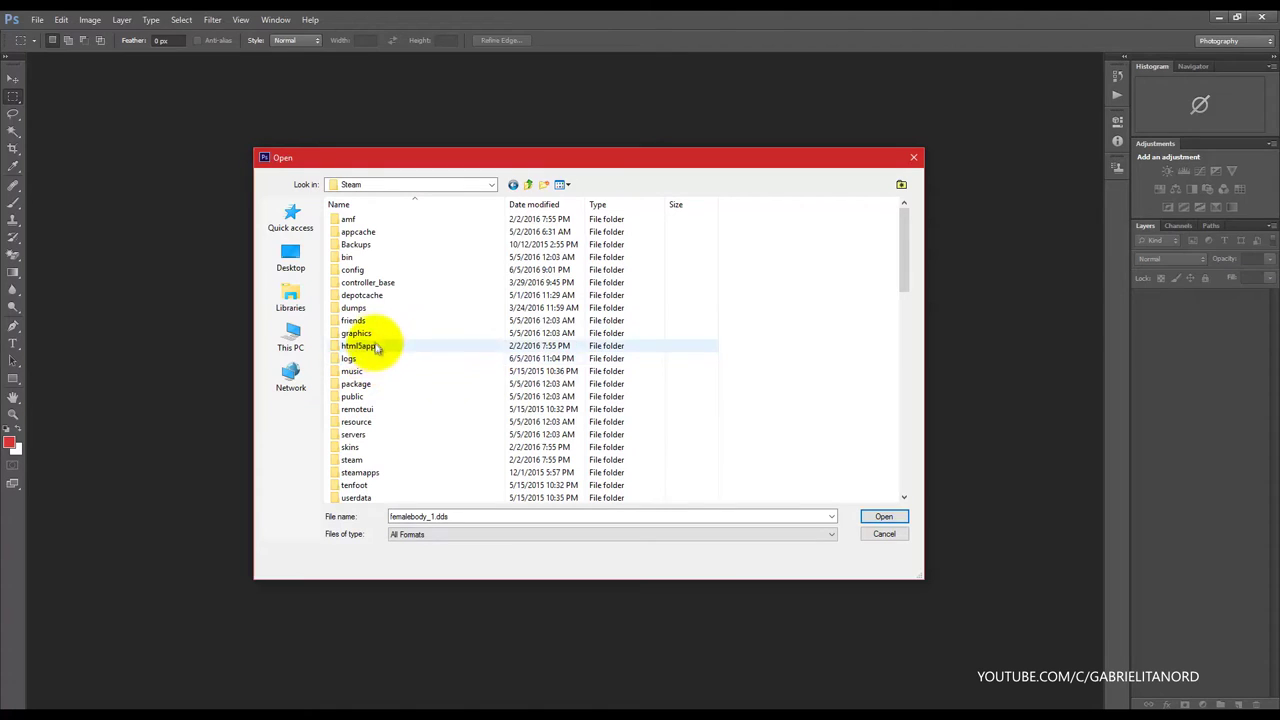
{"action": "double_click", "coordinate": [365, 472]}
{"action": "double_click", "coordinate": [357, 219]}
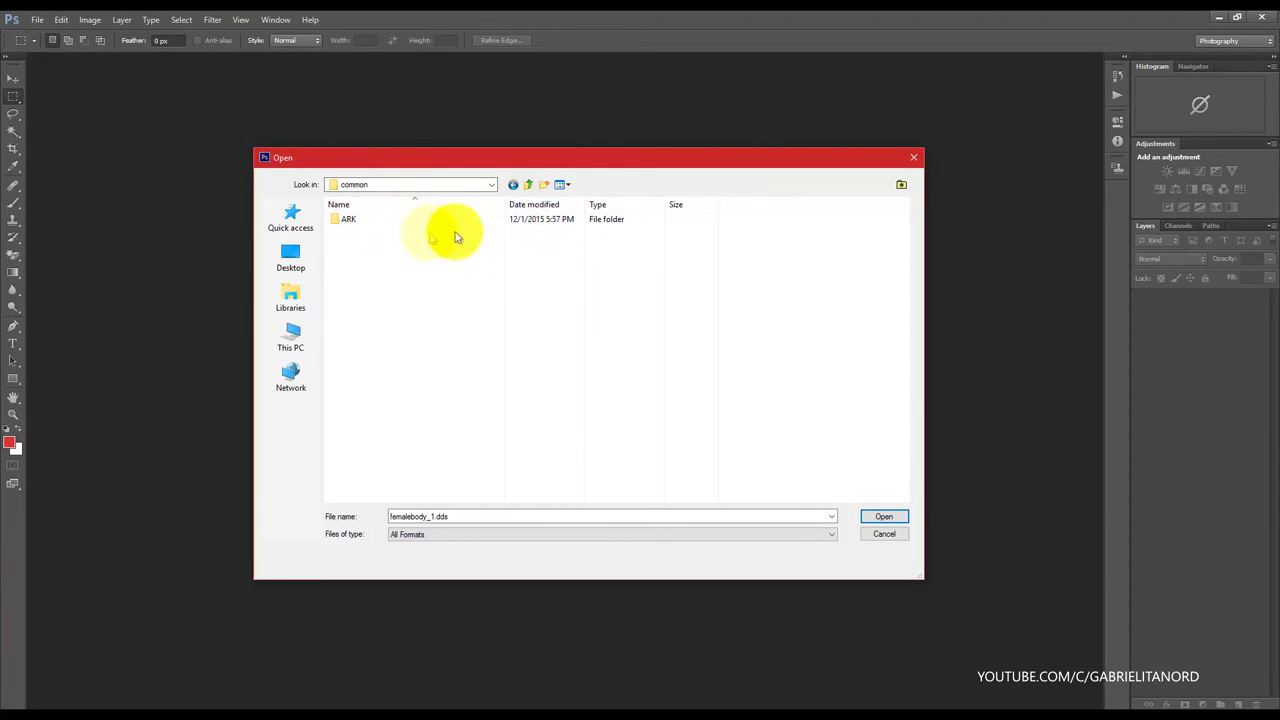
{"action": "left_click", "coordinate": [529, 185]}
{"action": "left_click", "coordinate": [529, 185]}
{"action": "left_click", "coordinate": [529, 185]}
{"action": "left_click", "coordinate": [529, 185]}
{"action": "left_click", "coordinate": [529, 185]}
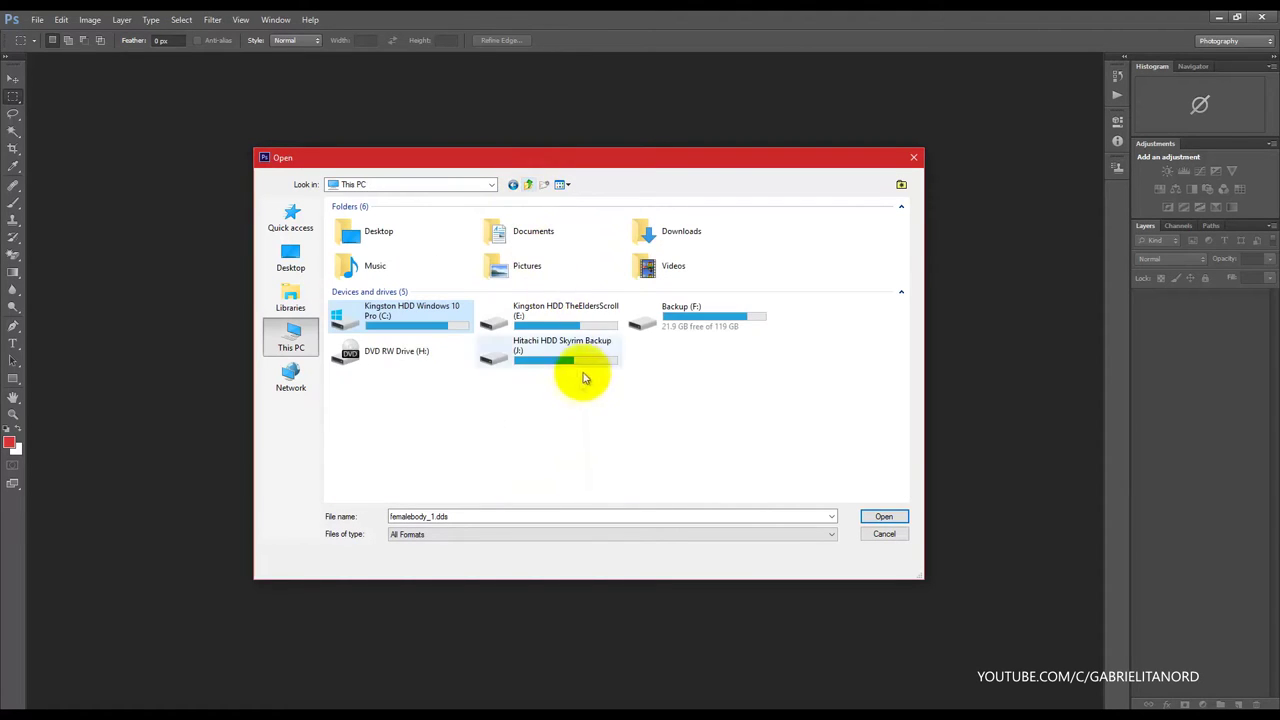
Step: Navigate from the E: drive through Steam, steamapps, common and Skyrim into the Data folder
{"action": "double_click", "coordinate": [563, 316]}
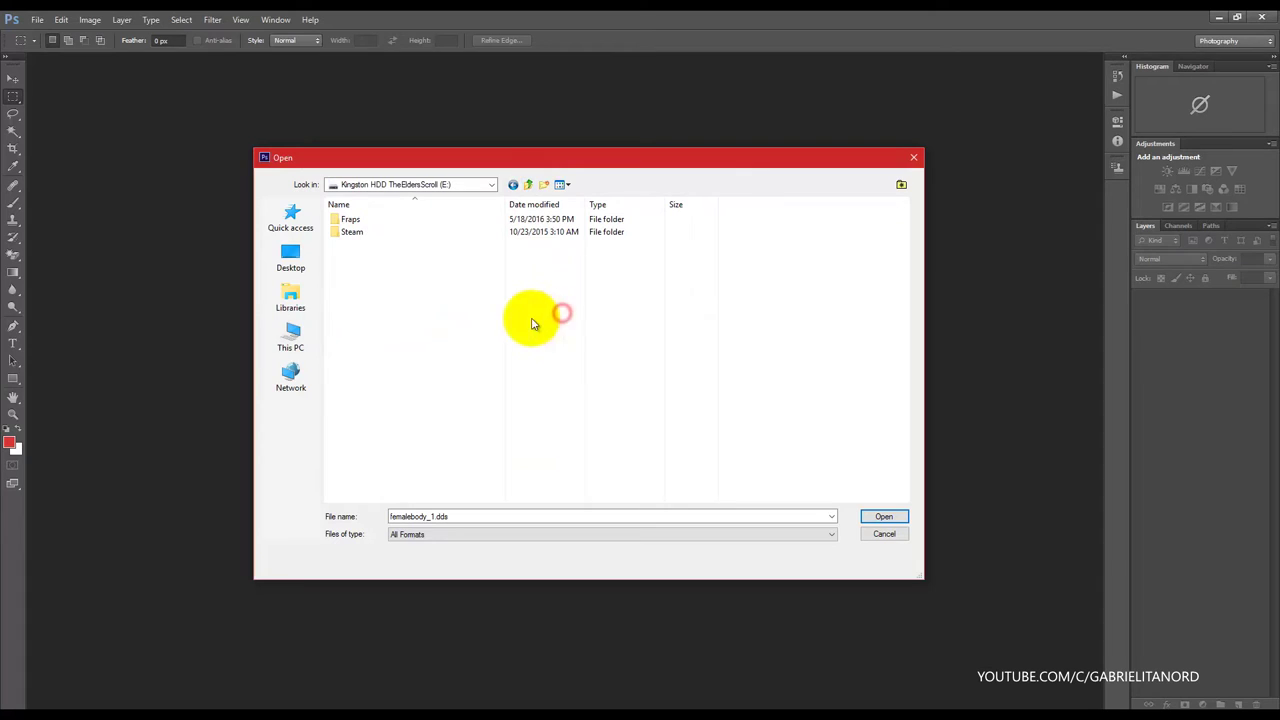
{"action": "double_click", "coordinate": [356, 231]}
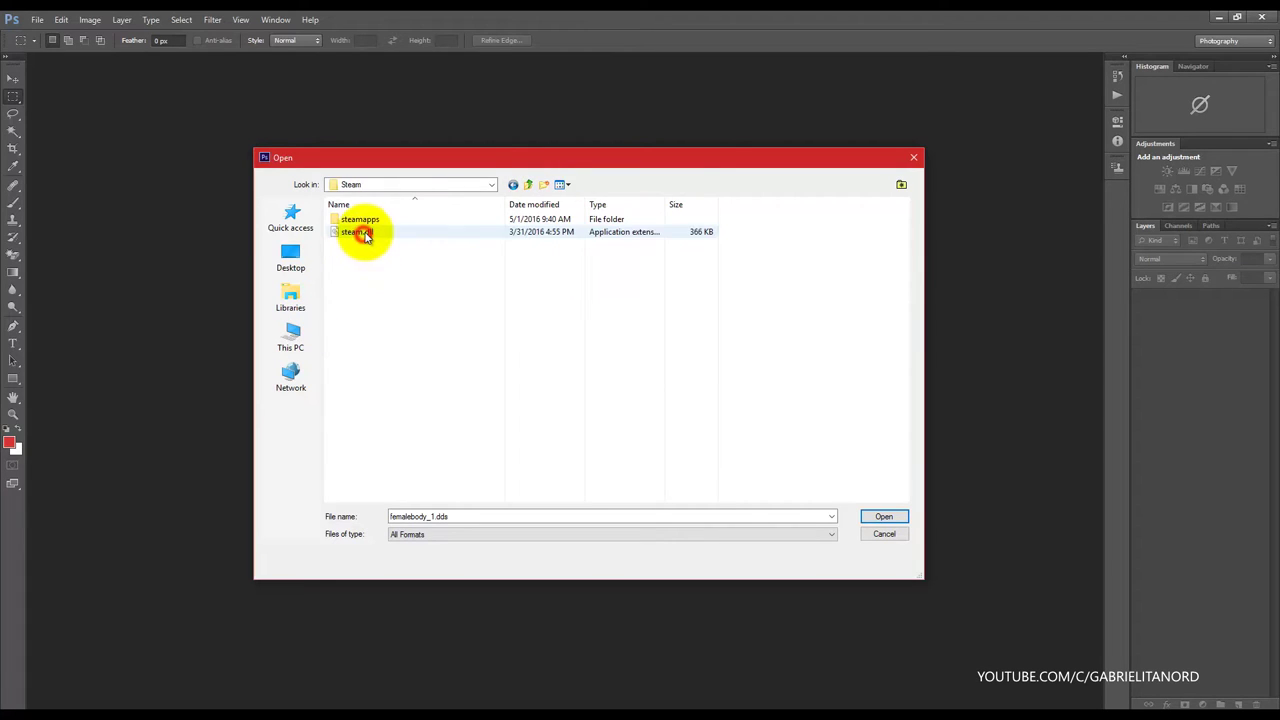
{"action": "double_click", "coordinate": [368, 220]}
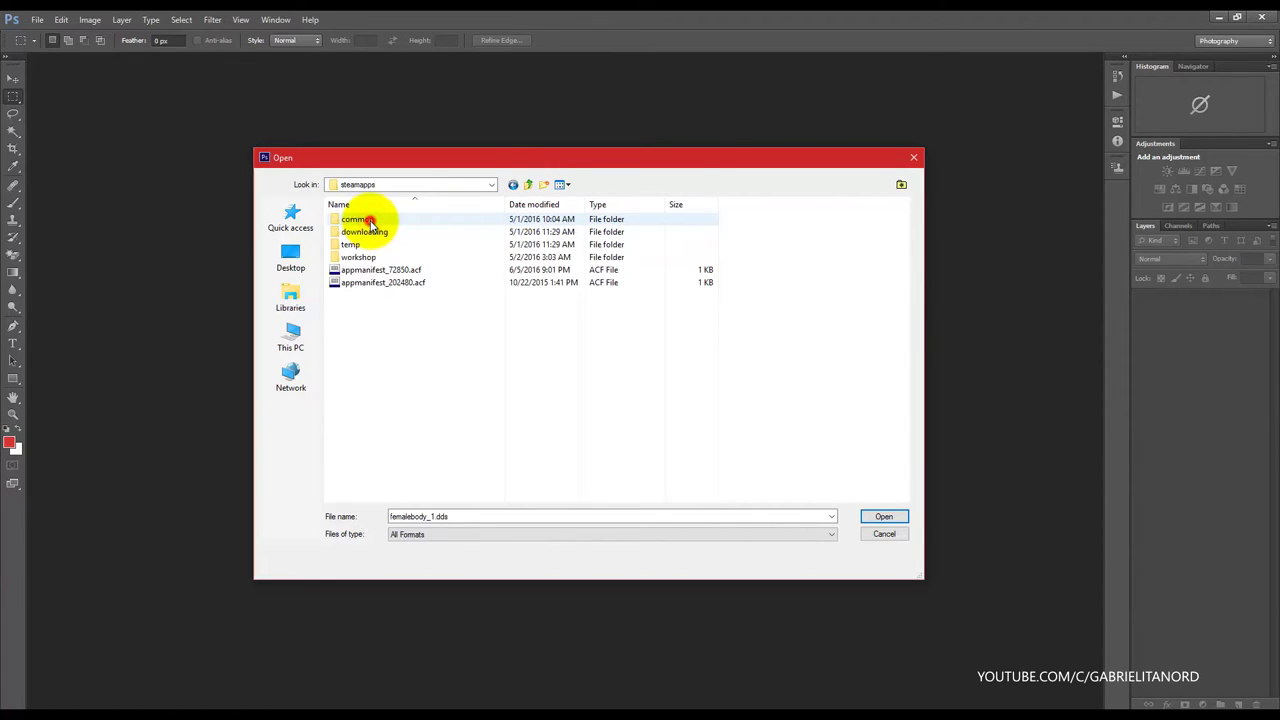
{"action": "double_click", "coordinate": [369, 221]}
{"action": "double_click", "coordinate": [371, 221]}
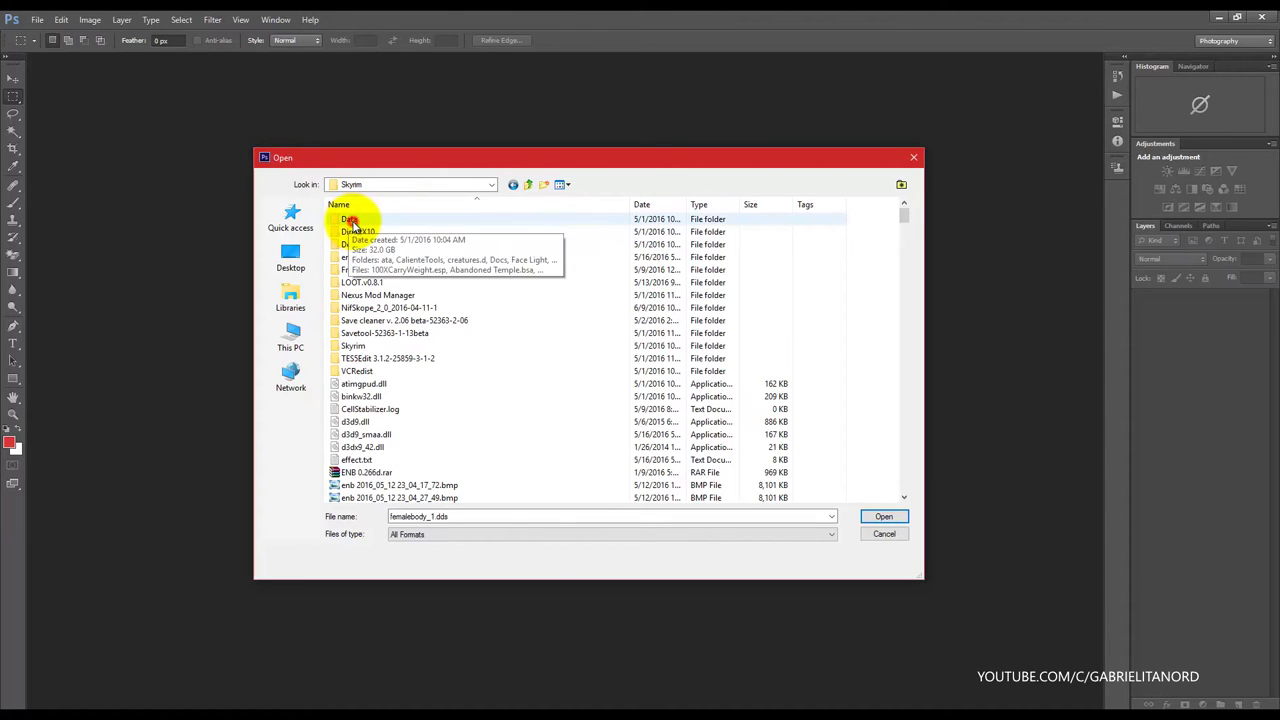
{"action": "double_click", "coordinate": [353, 222]}
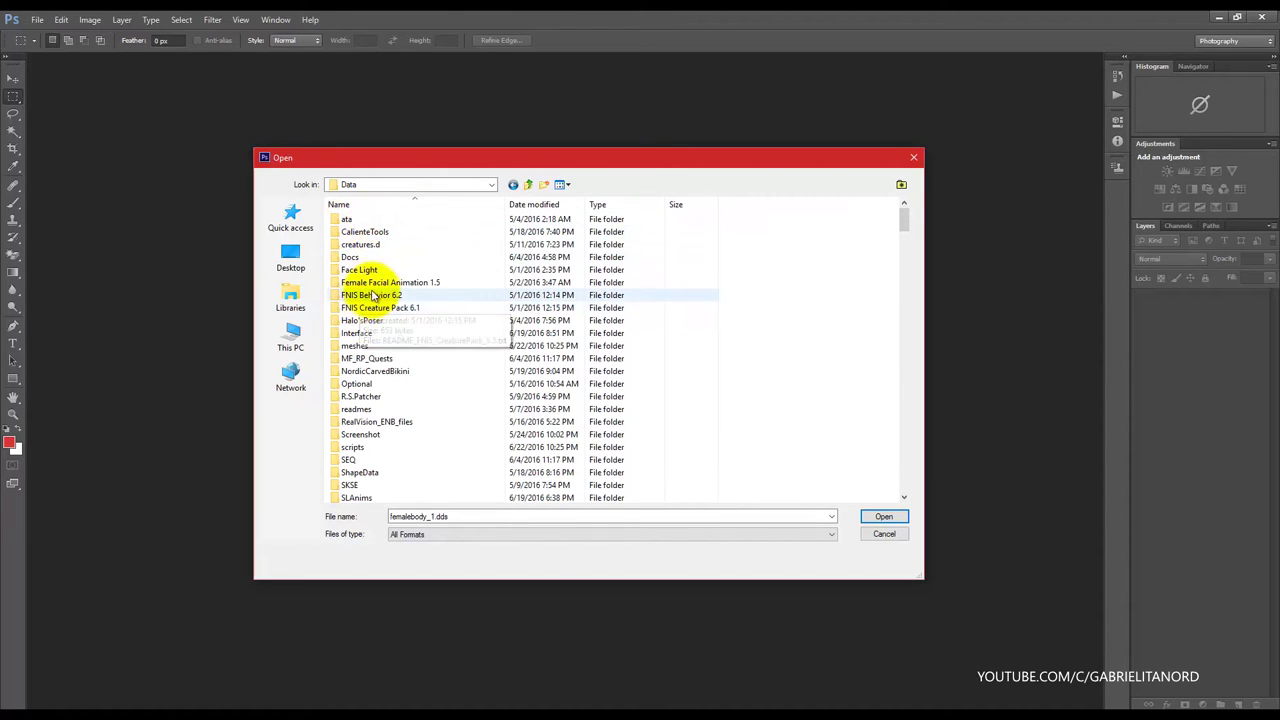
Step: Open textures > actors > character > female inside the Skyrim Data folder
{"action": "scroll", "coordinate": [378, 287], "scroll_direction": "down", "scroll_amount": 1}
{"action": "scroll", "coordinate": [379, 285], "scroll_direction": "down", "scroll_amount": 1}
{"action": "scroll", "coordinate": [380, 283], "scroll_direction": "down", "scroll_amount": 3}
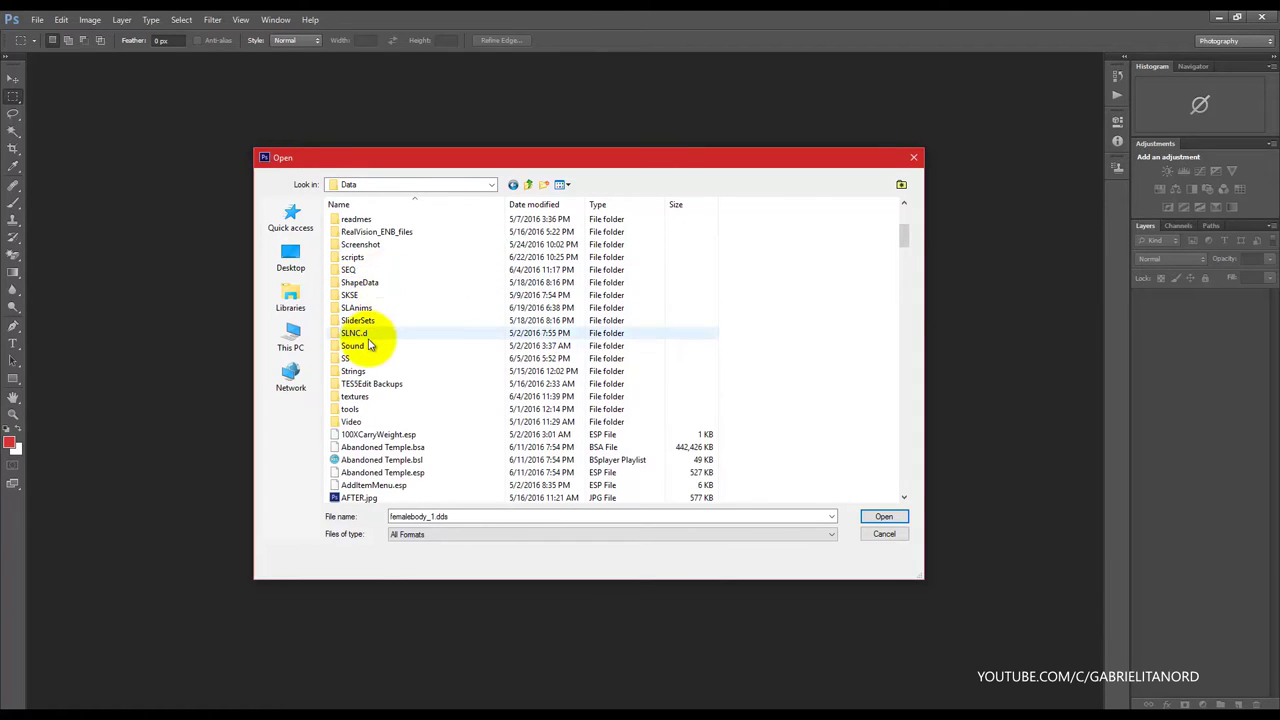
{"action": "double_click", "coordinate": [356, 397]}
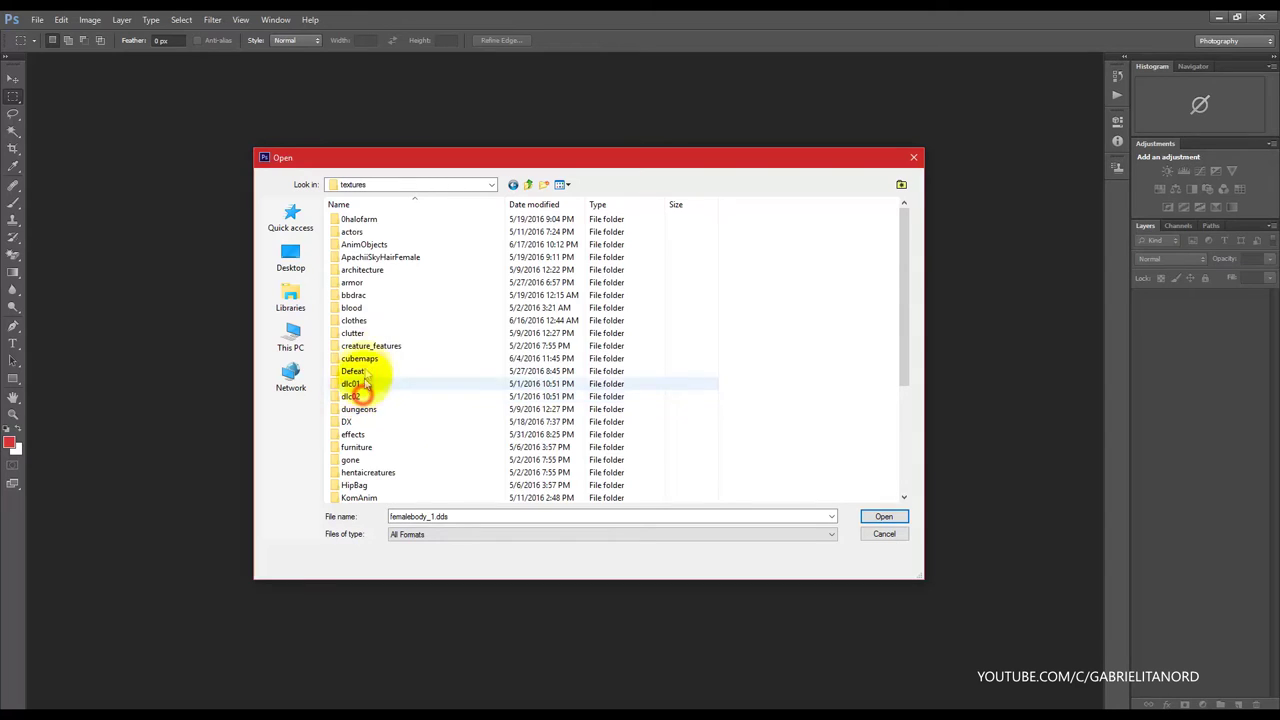
{"action": "double_click", "coordinate": [360, 232]}
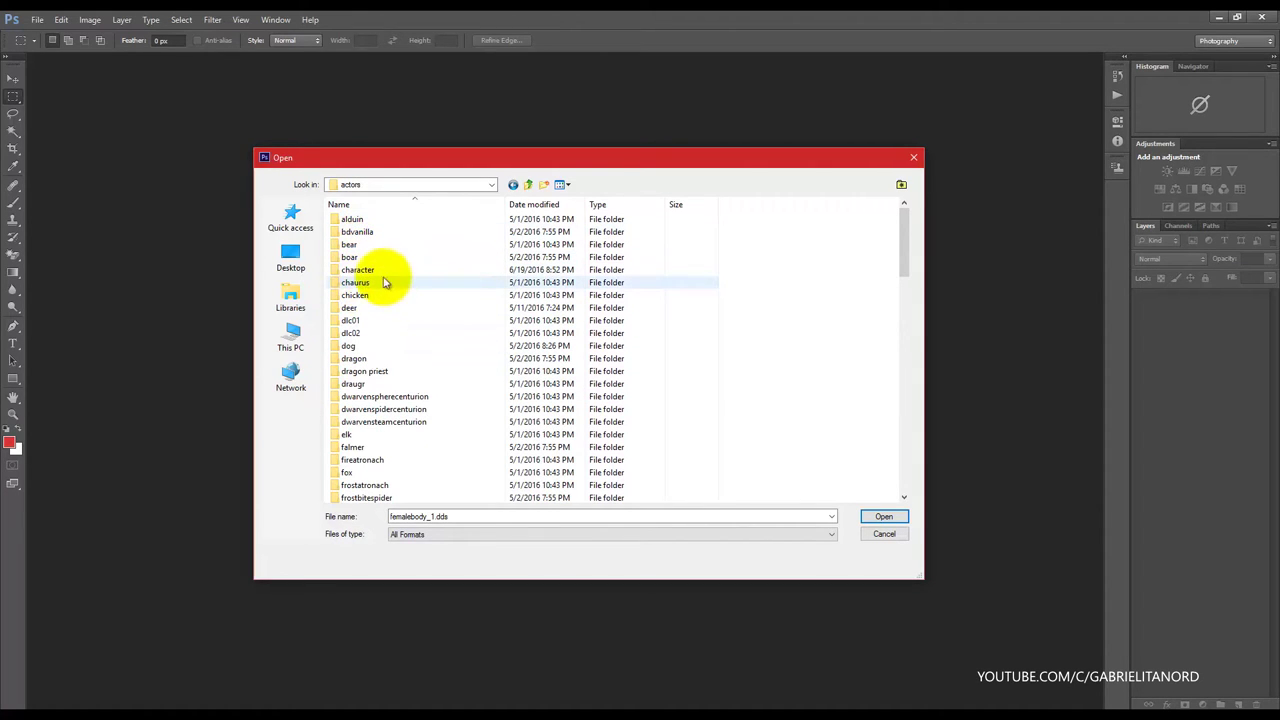
{"action": "double_click", "coordinate": [379, 277]}
{"action": "scroll", "coordinate": [373, 390], "scroll_direction": "down", "scroll_amount": 1}
{"action": "scroll", "coordinate": [373, 390], "scroll_direction": "down", "scroll_amount": 4}
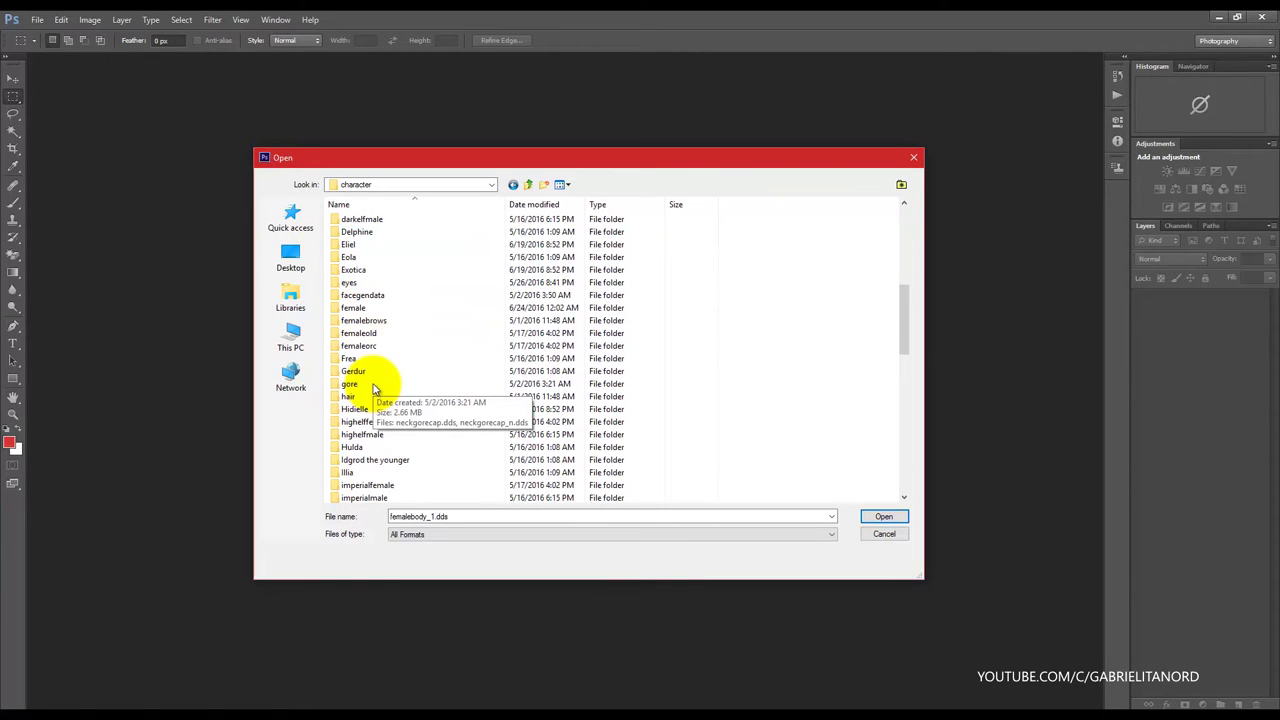
{"action": "double_click", "coordinate": [372, 308]}
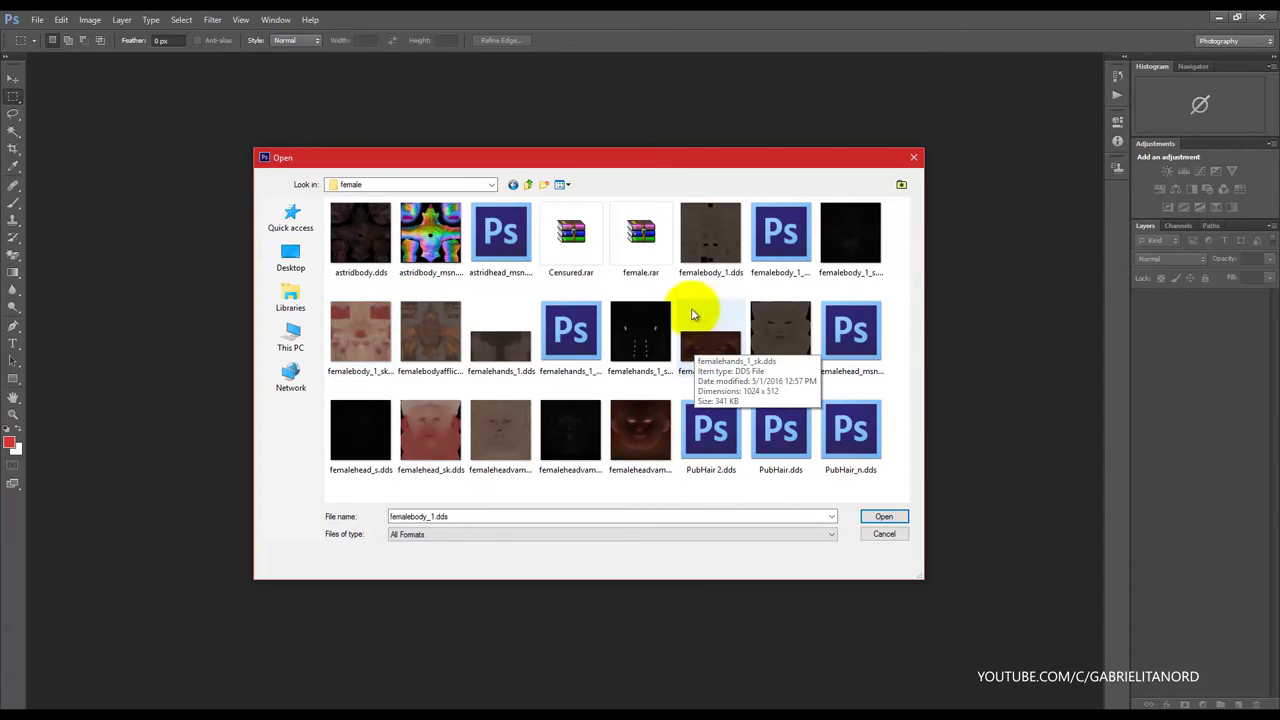
Step: Open femalebody_1.dds with the default DDS load sizes, then minimize Photoshop
{"action": "left_click", "coordinate": [708, 273]}
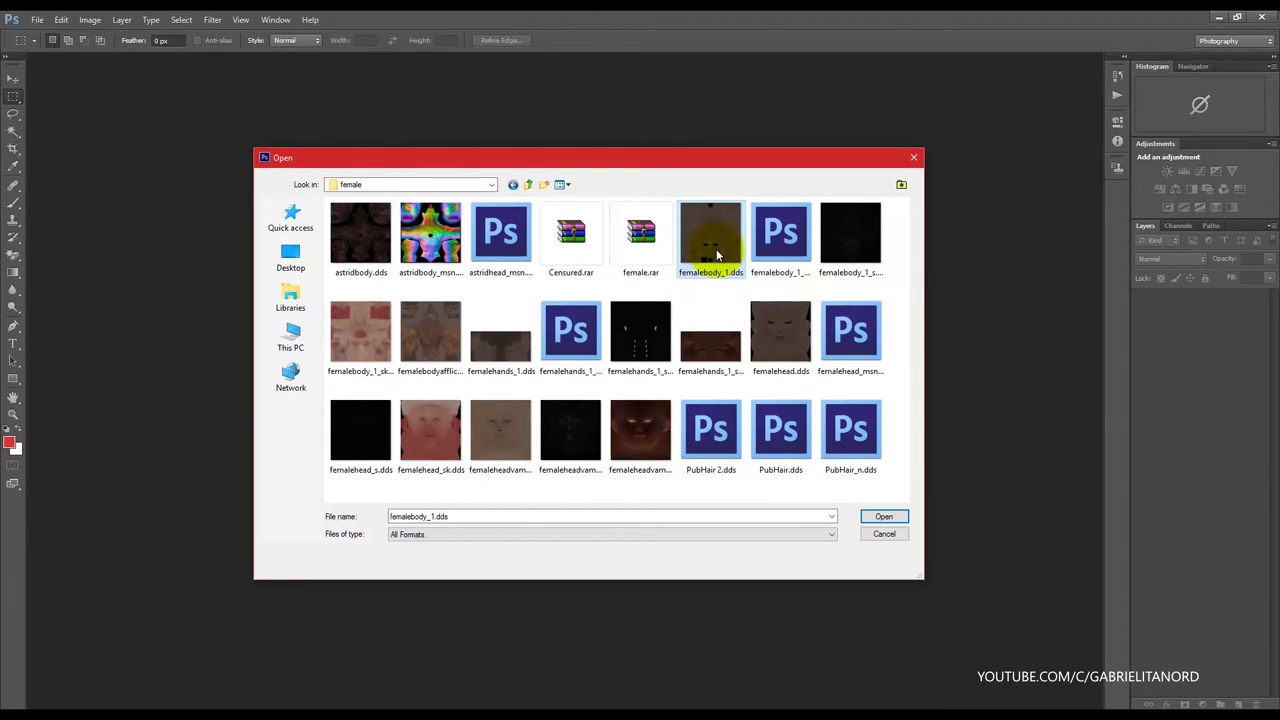
{"action": "double_click", "coordinate": [714, 256]}
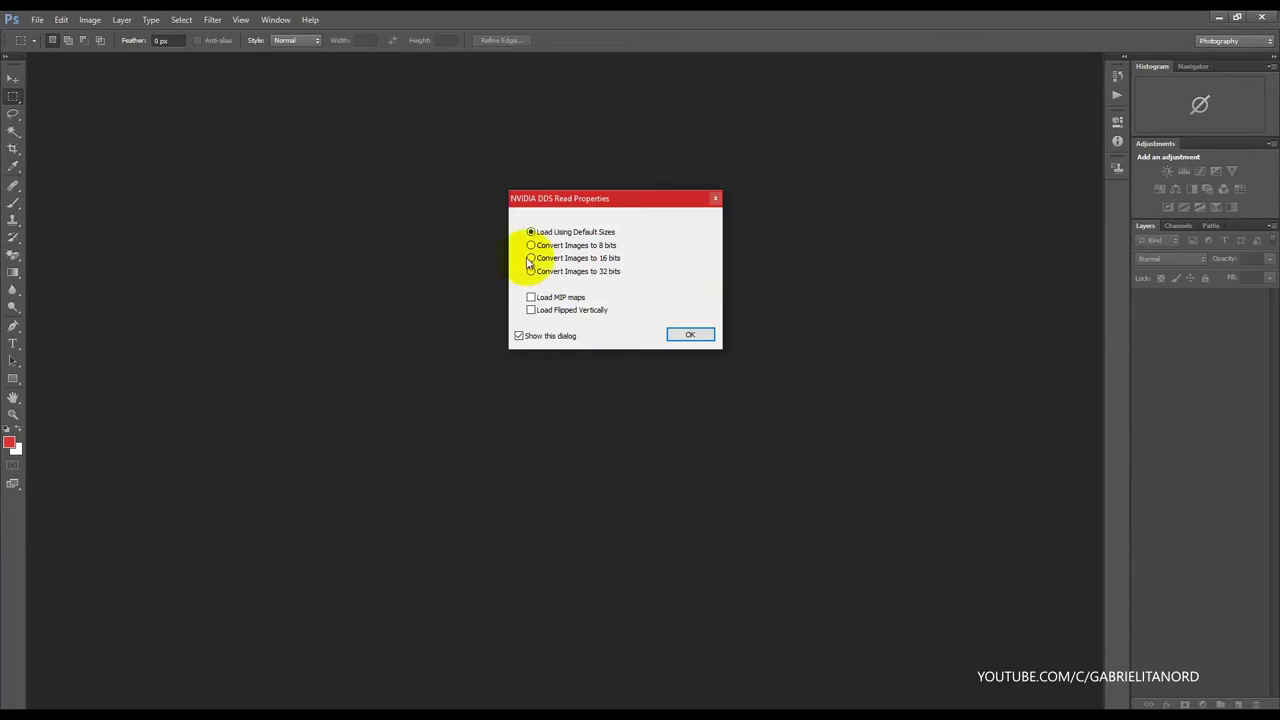
{"action": "left_click", "coordinate": [692, 334]}
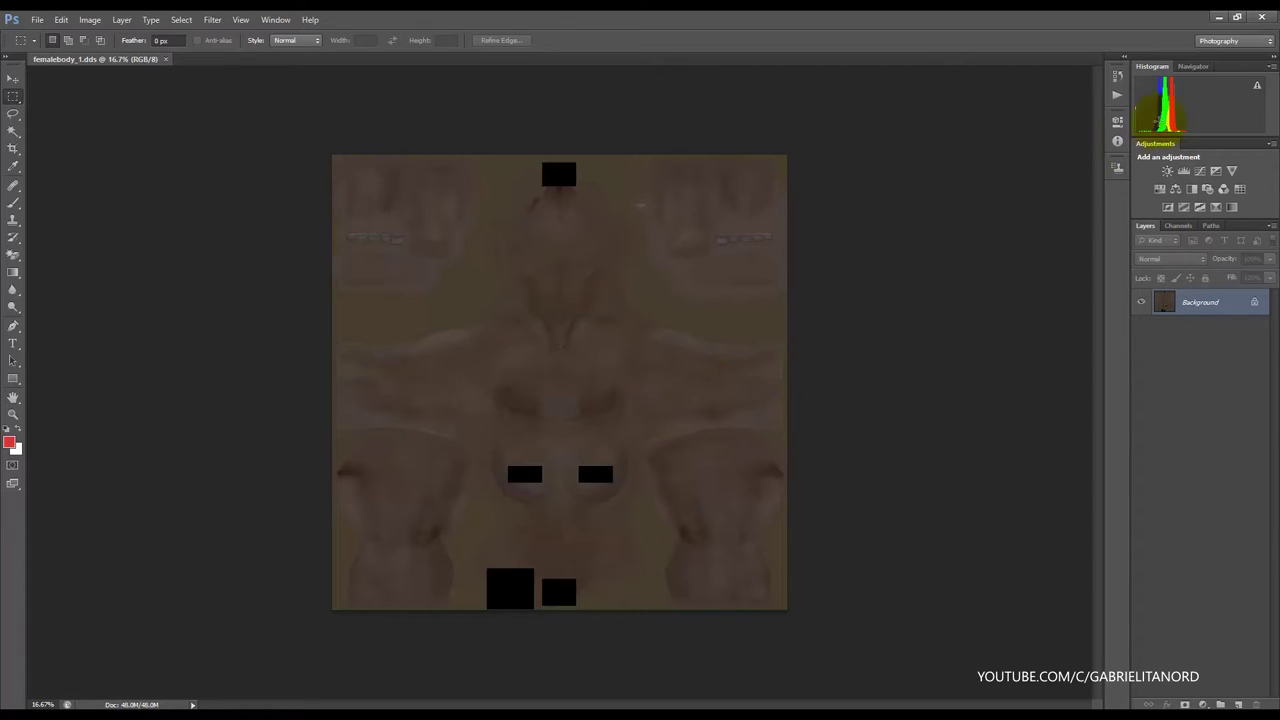
{"action": "left_click", "coordinate": [1220, 18]}
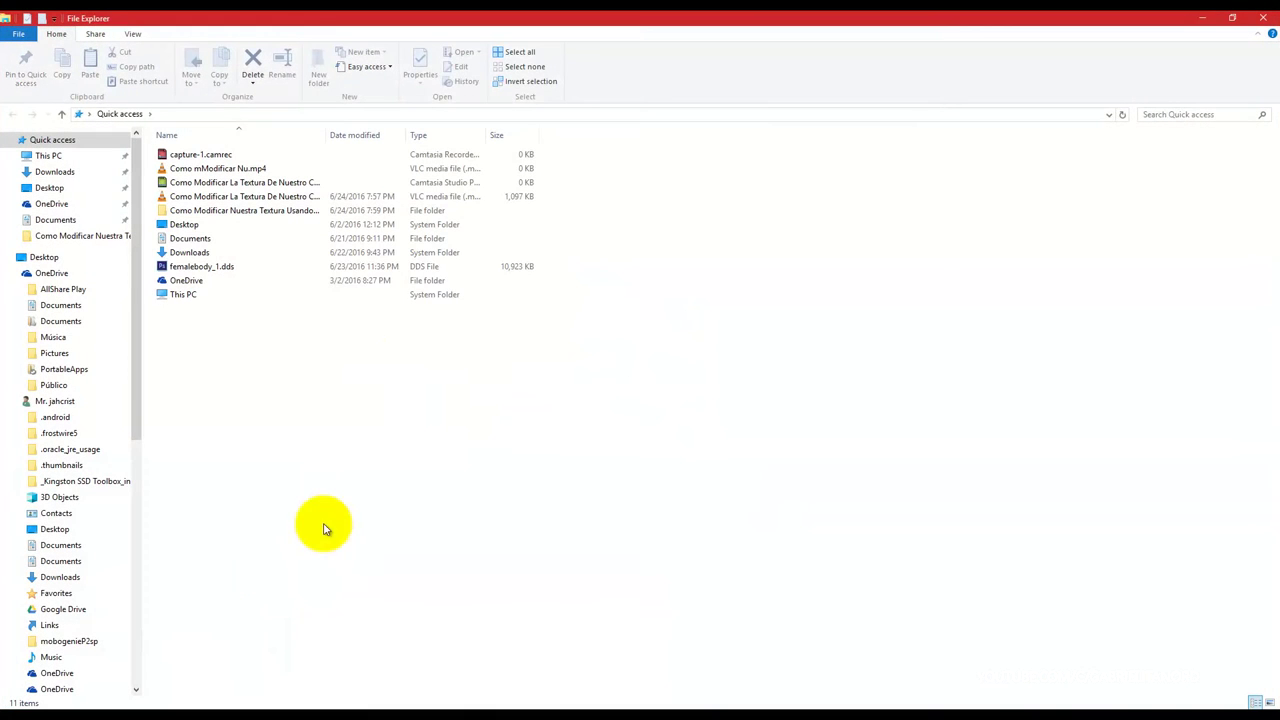
Step: Extract the CBBE tan lines archive directly into the Downloads folder
{"action": "double_click", "coordinate": [176, 304]}
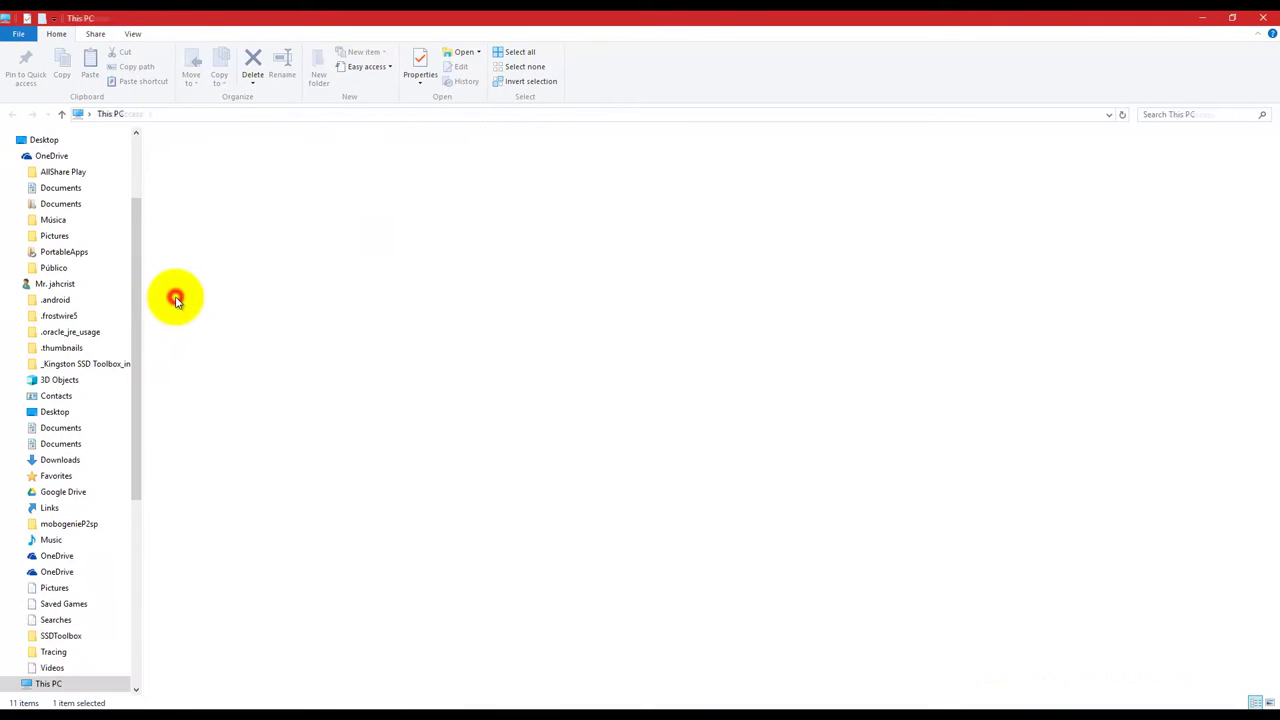
{"action": "left_click", "coordinate": [561, 181]}
{"action": "double_click", "coordinate": [561, 181]}
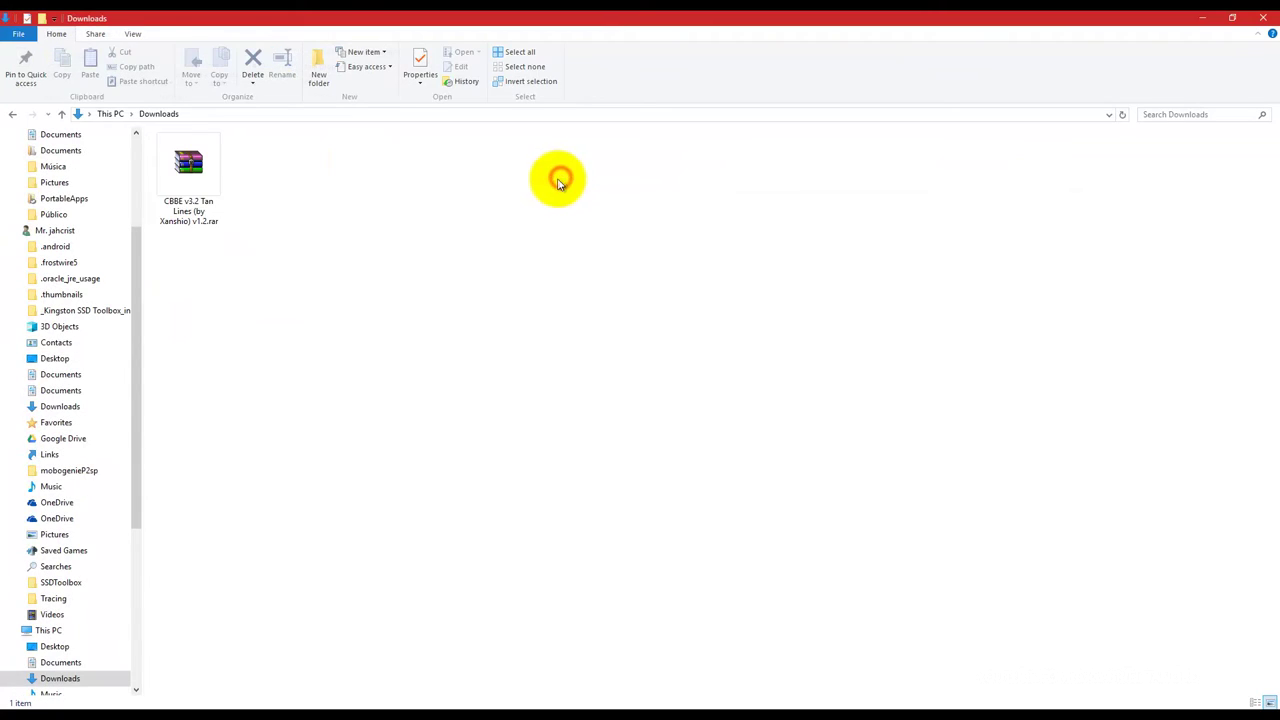
{"action": "left_click", "coordinate": [205, 195]}
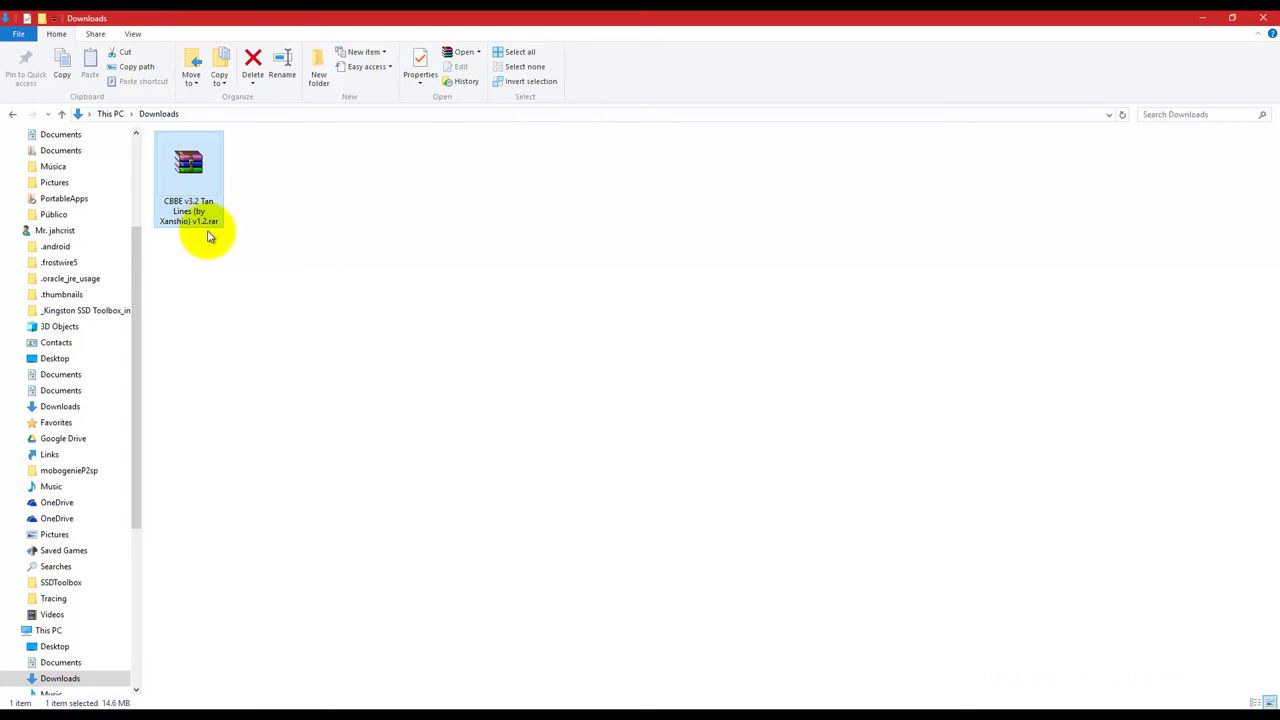
{"action": "right_click", "coordinate": [192, 195]}
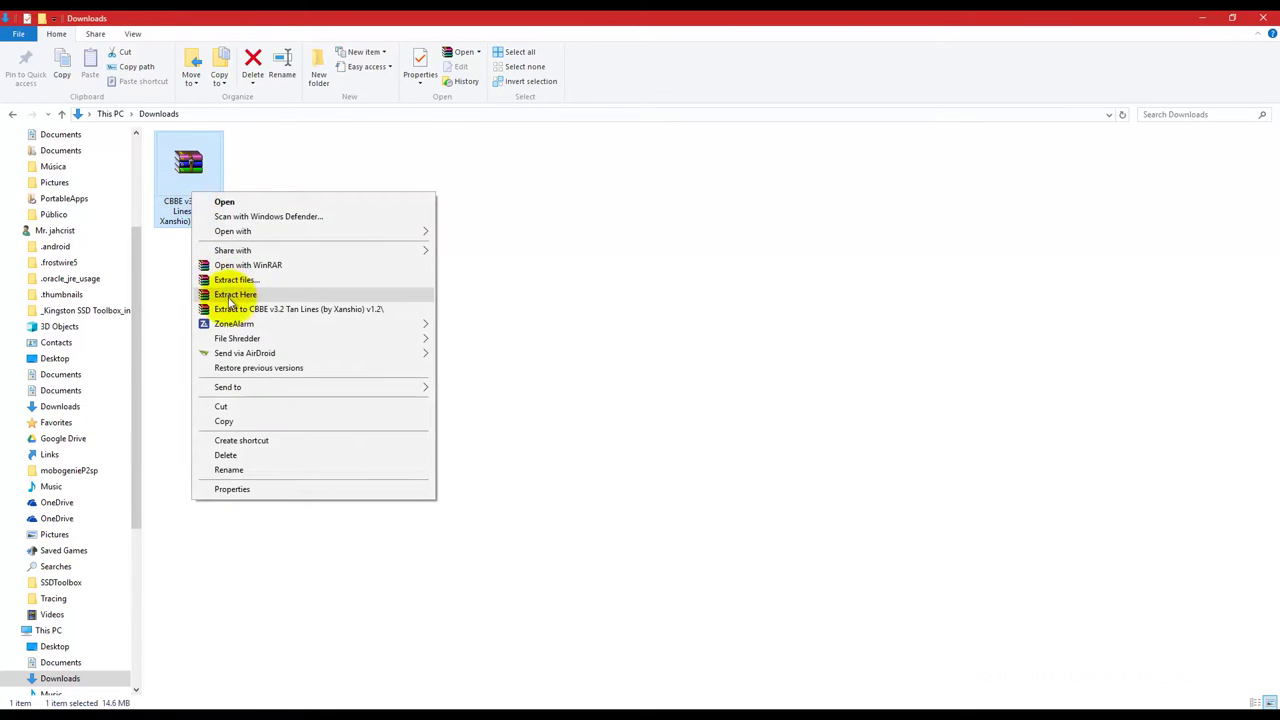
{"action": "left_click", "coordinate": [233, 309]}
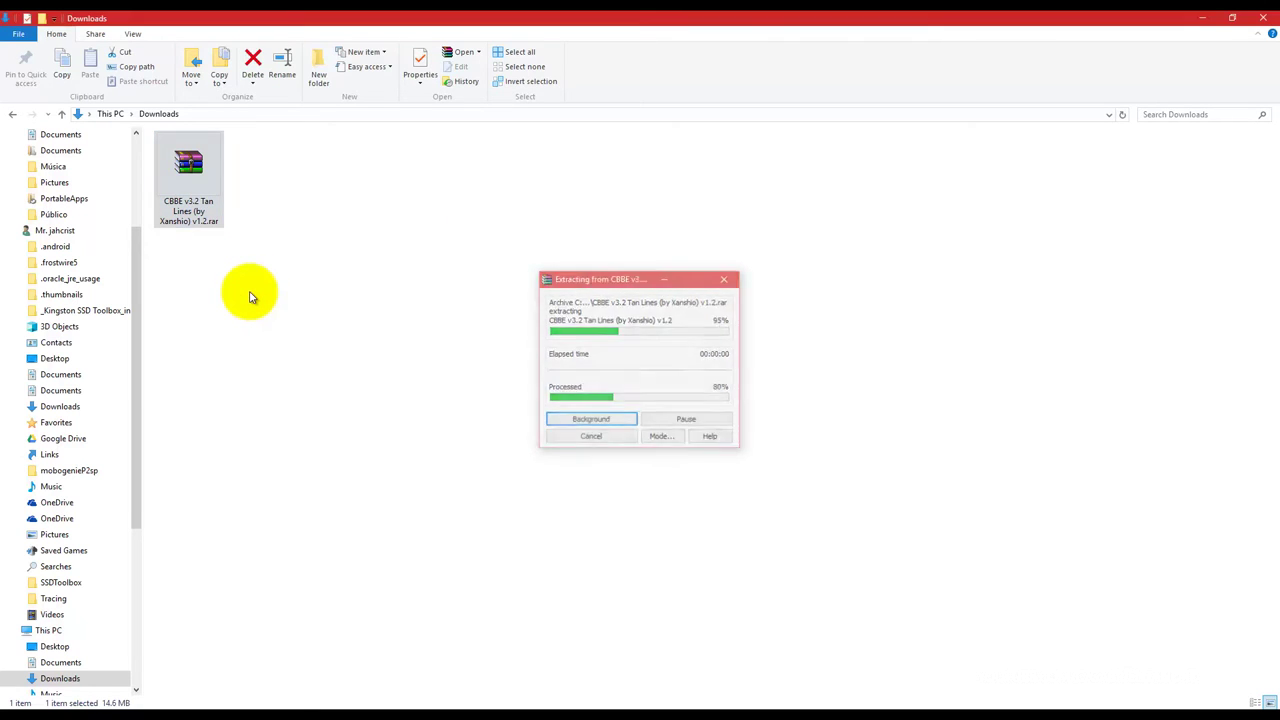
Step: Go into the extracted CBBE v3.2 Tan Lines folder and select the tan lines PSD
{"action": "double_click", "coordinate": [190, 180]}
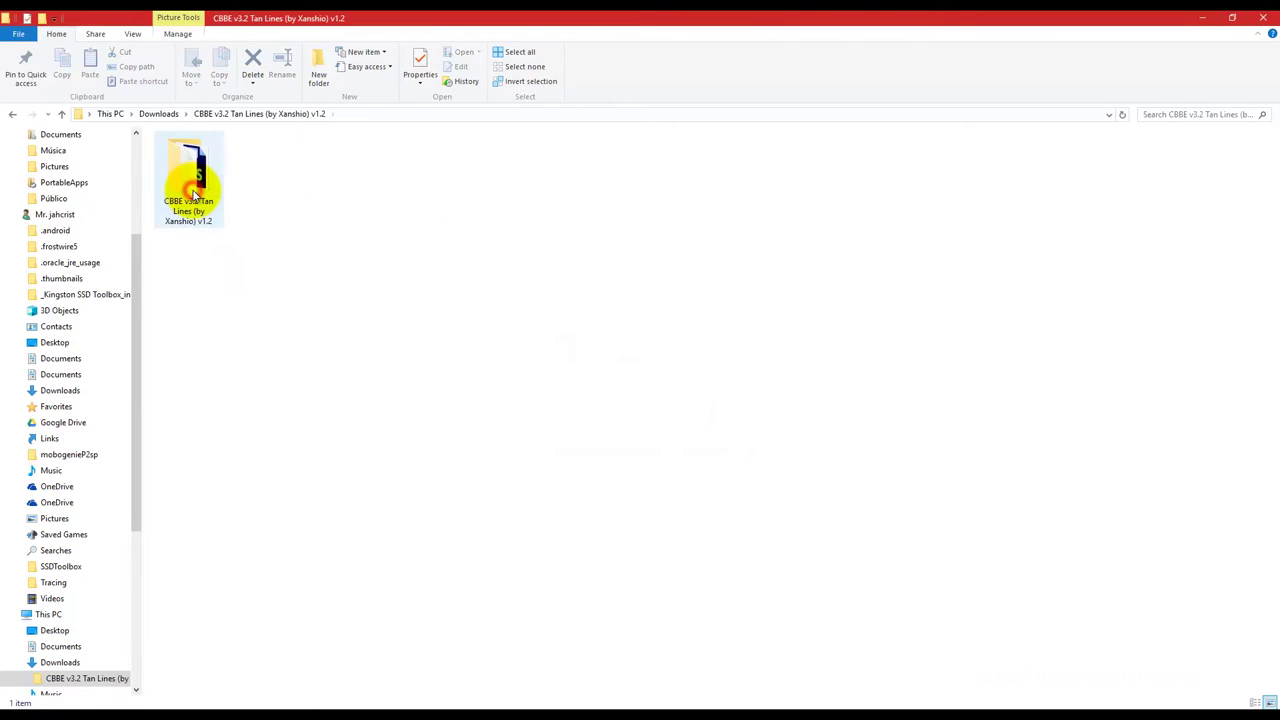
{"action": "double_click", "coordinate": [192, 188]}
{"action": "left_click", "coordinate": [197, 180]}
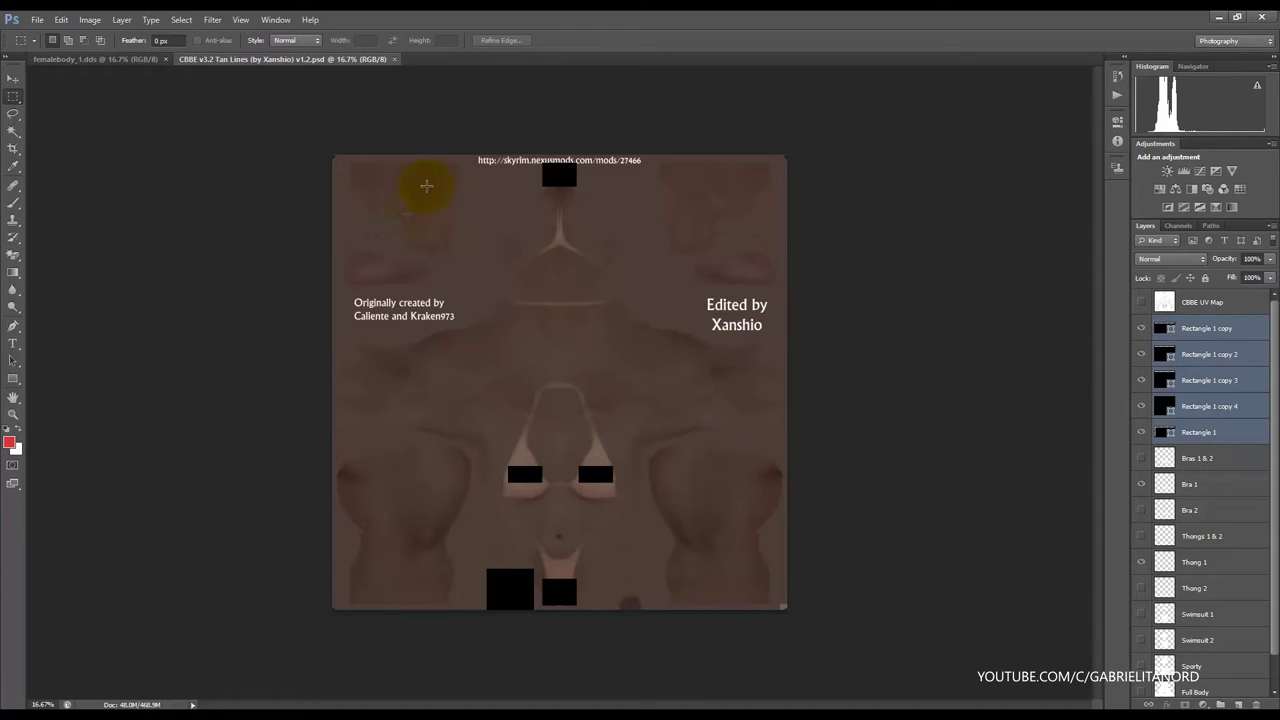
{"action": "left_click", "coordinate": [112, 59]}
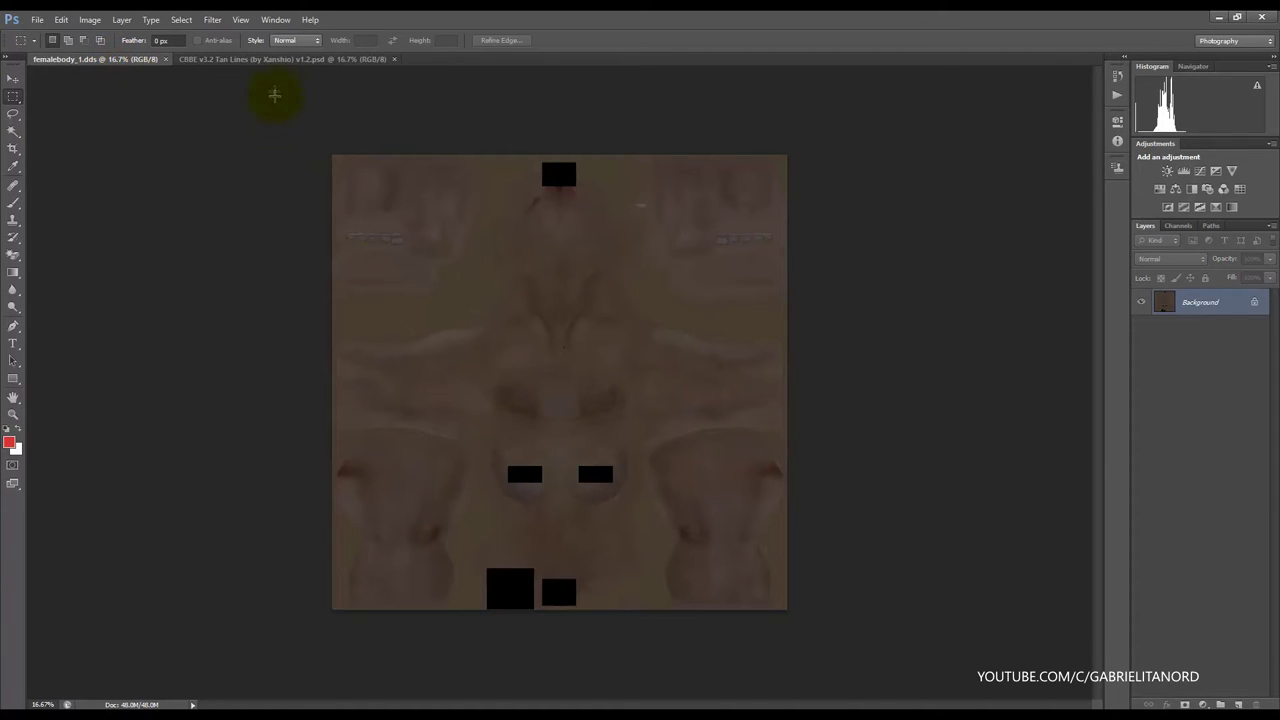
{"action": "left_click", "coordinate": [290, 60]}
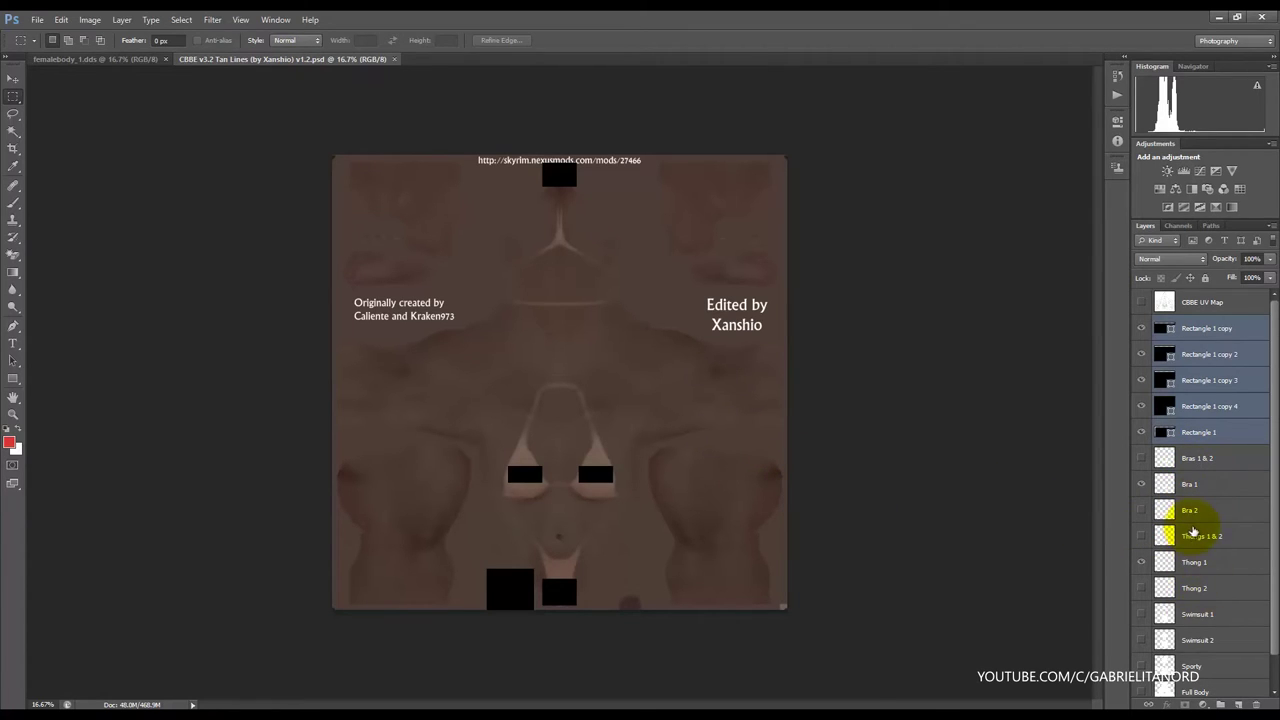
{"action": "scroll", "coordinate": [1198, 560], "scroll_direction": "down", "scroll_amount": 1}
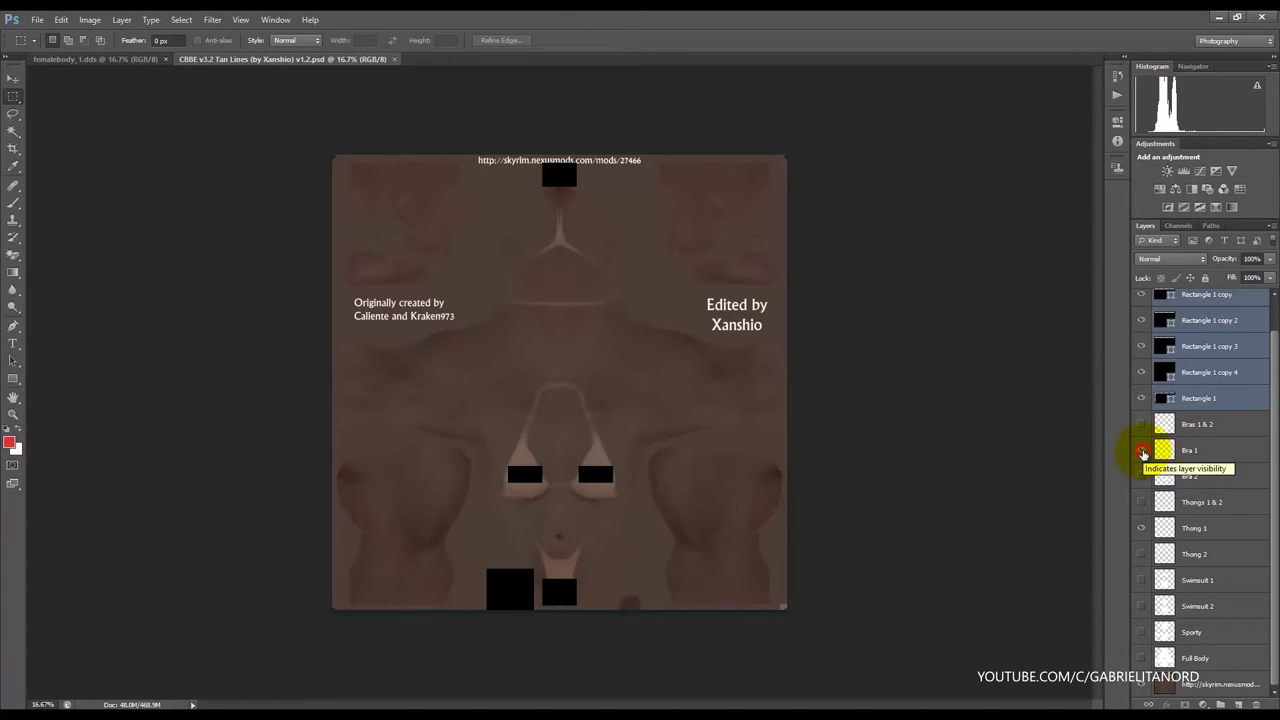
{"action": "left_click", "coordinate": [1142, 450]}
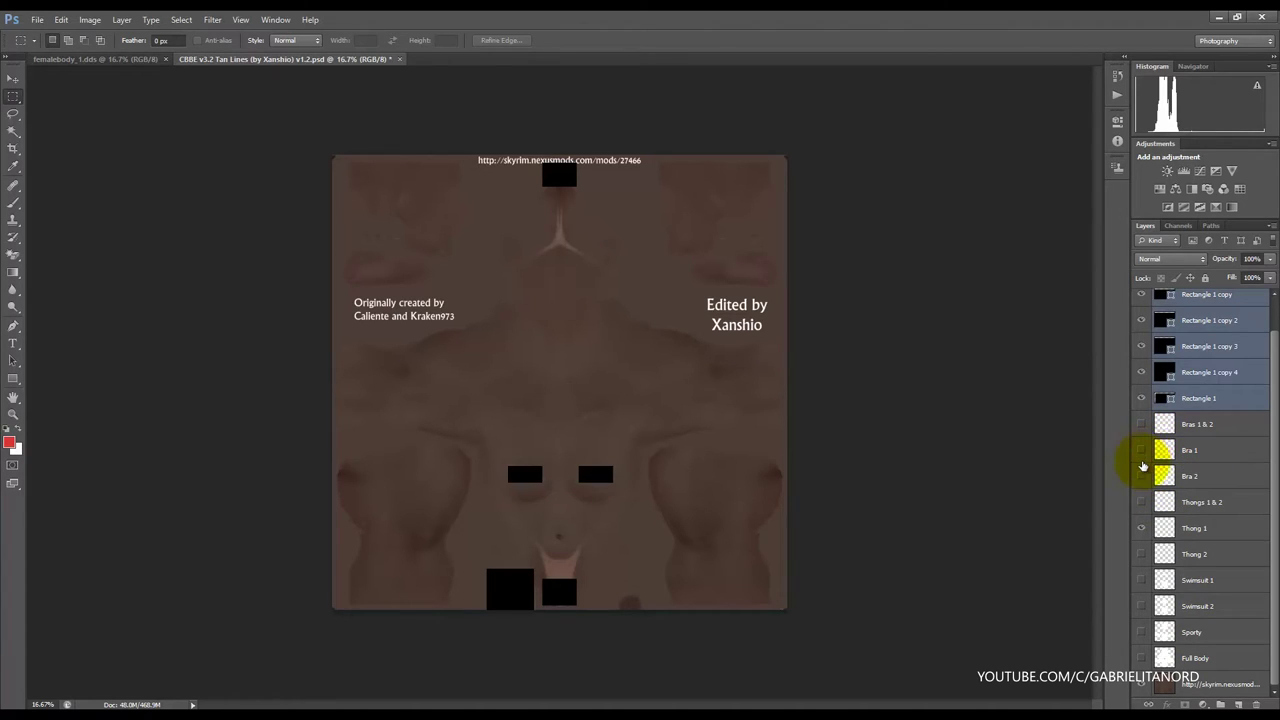
{"action": "left_click", "coordinate": [1142, 530]}
{"action": "left_click", "coordinate": [1142, 530]}
{"action": "left_click", "coordinate": [1200, 528]}
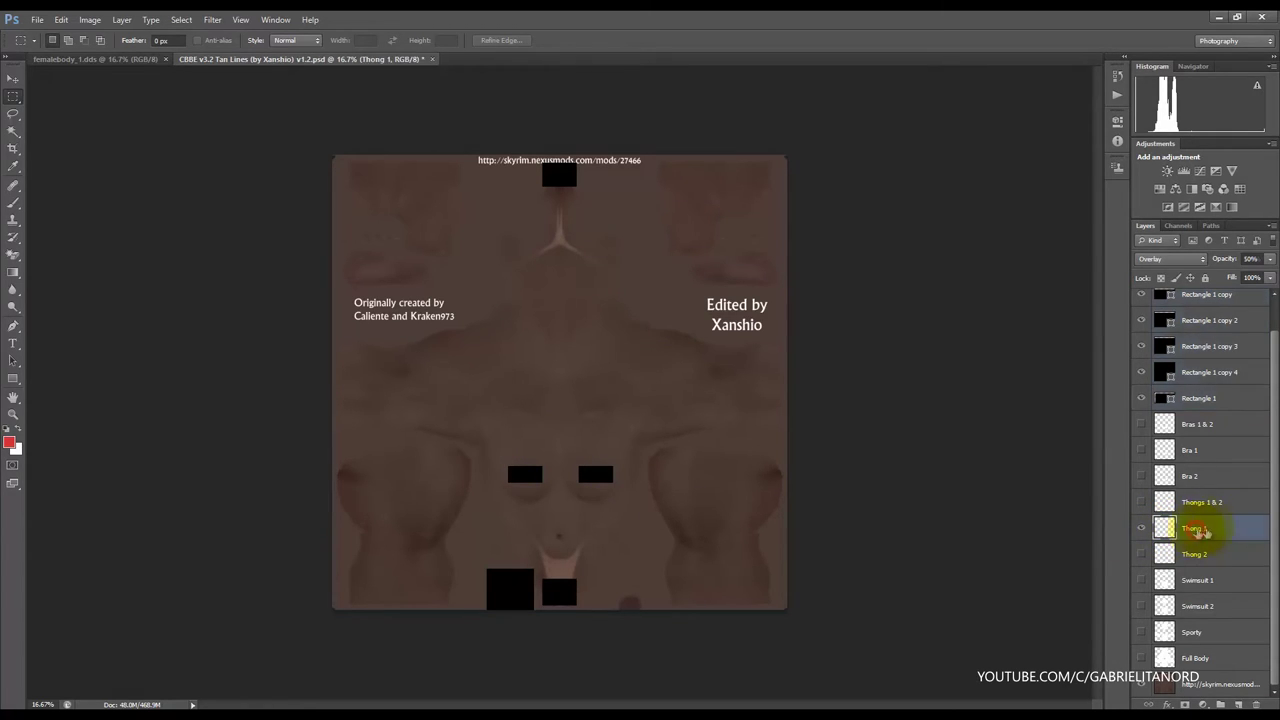
{"action": "left_click", "coordinate": [1141, 529]}
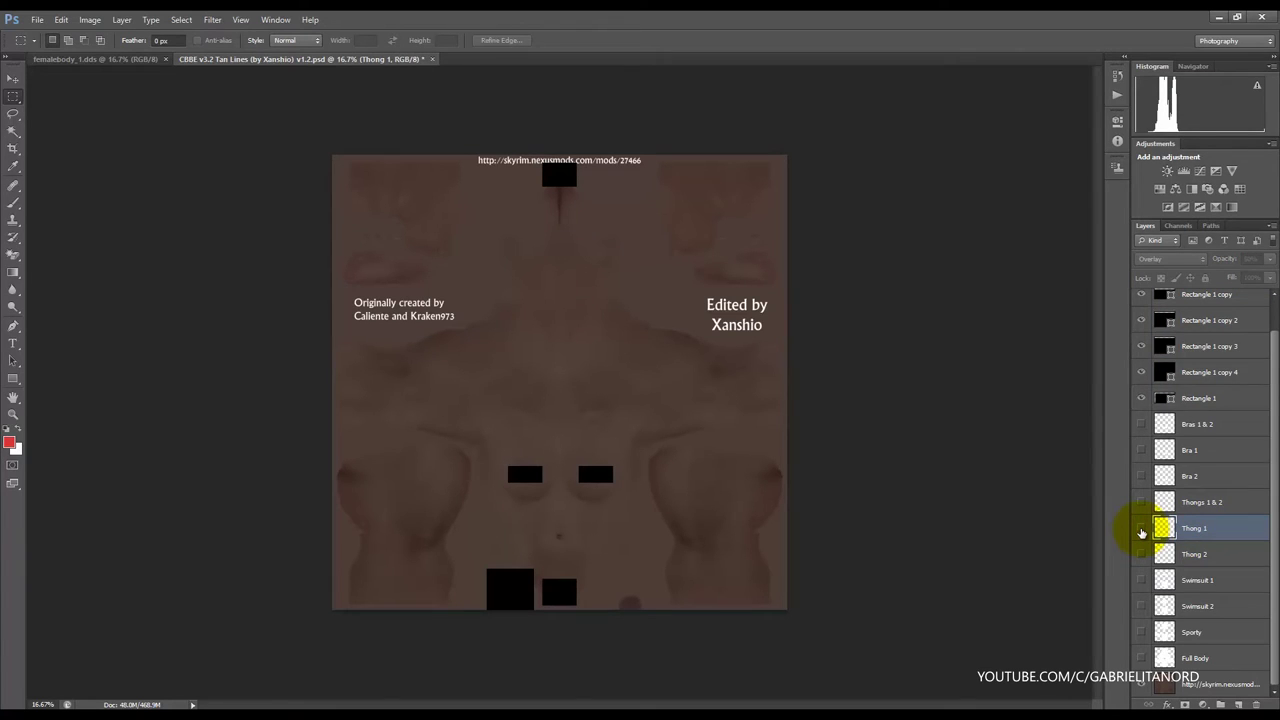
{"action": "left_click", "coordinate": [1141, 529]}
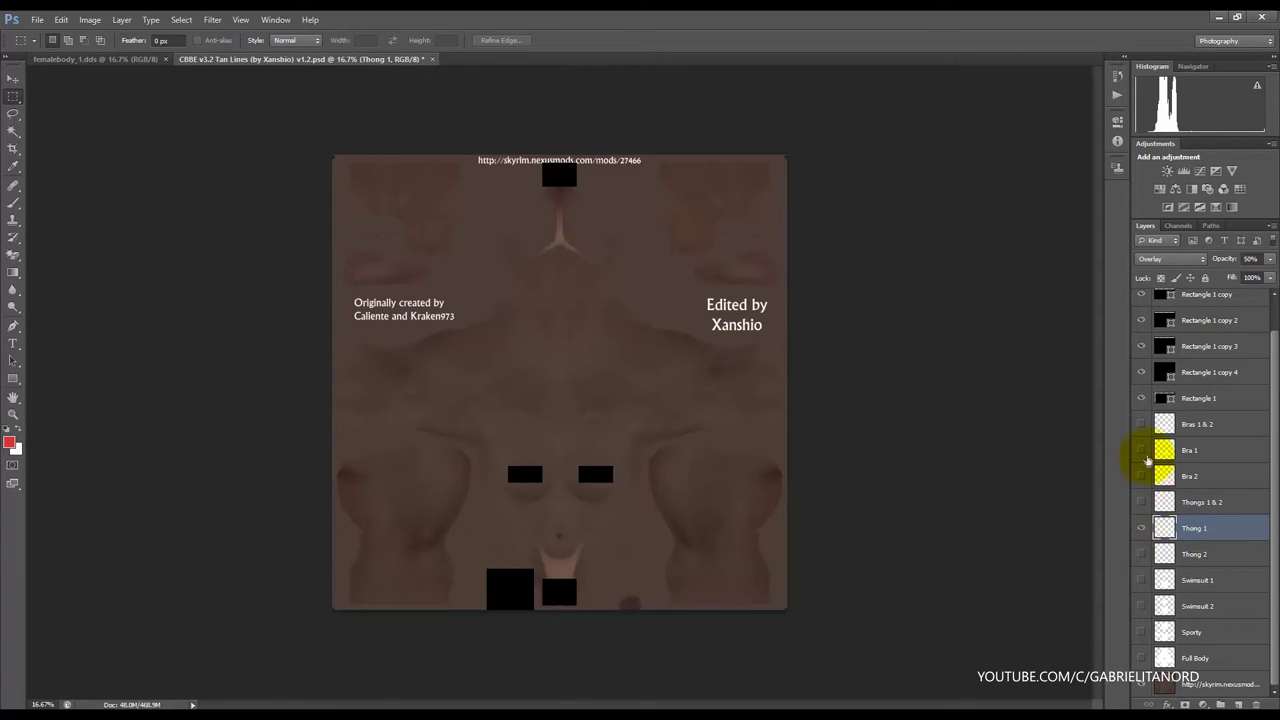
{"action": "left_click", "coordinate": [1141, 450]}
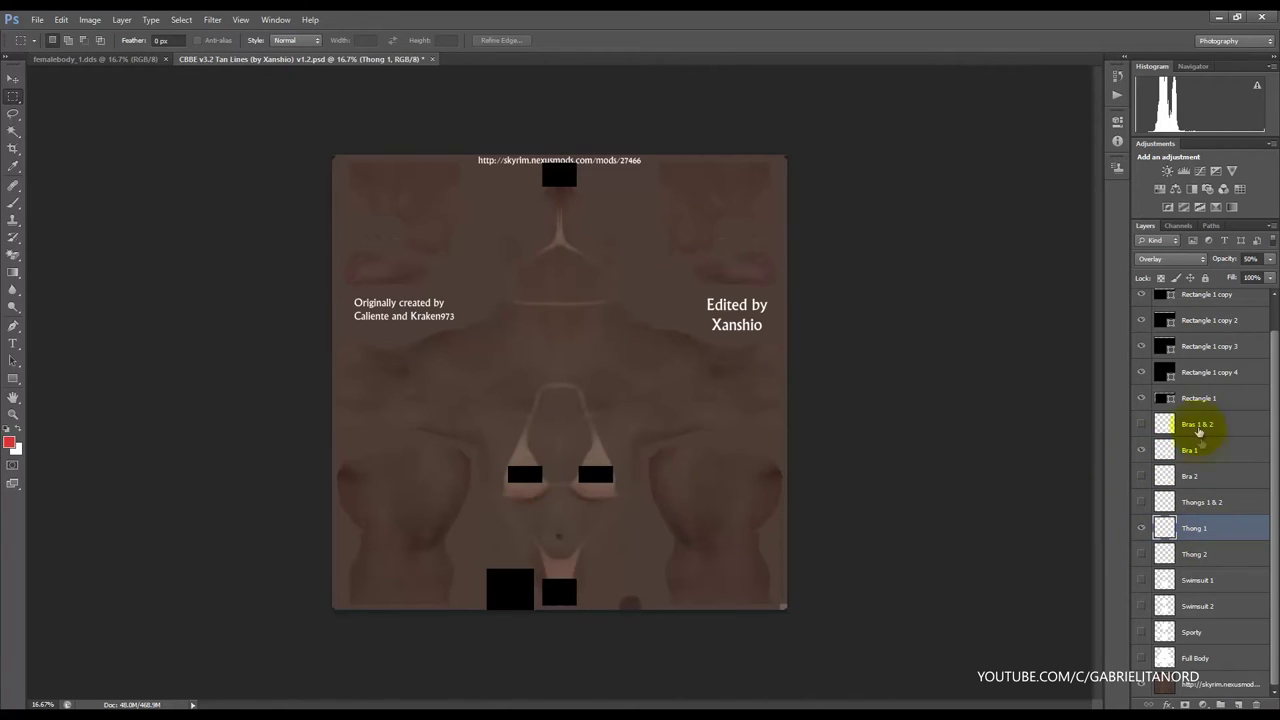
{"action": "left_click", "coordinate": [1141, 450]}
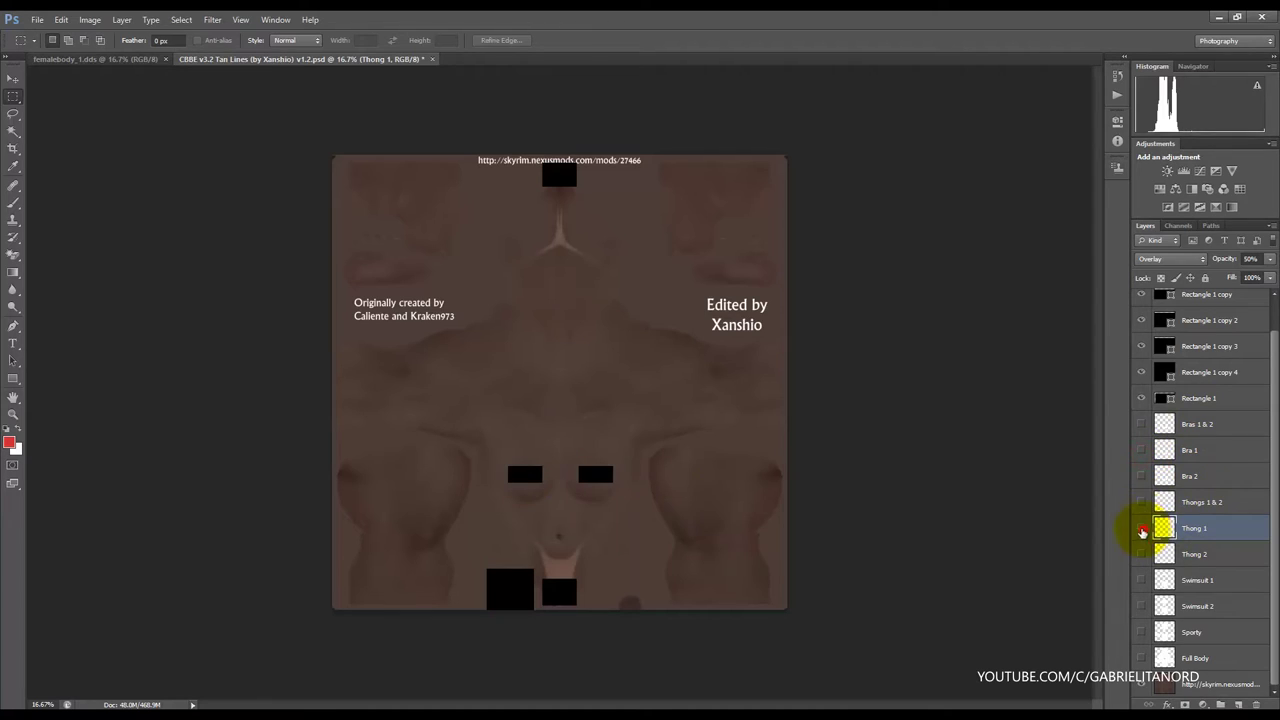
{"action": "left_click", "coordinate": [1141, 528]}
{"action": "left_click", "coordinate": [1142, 424]}
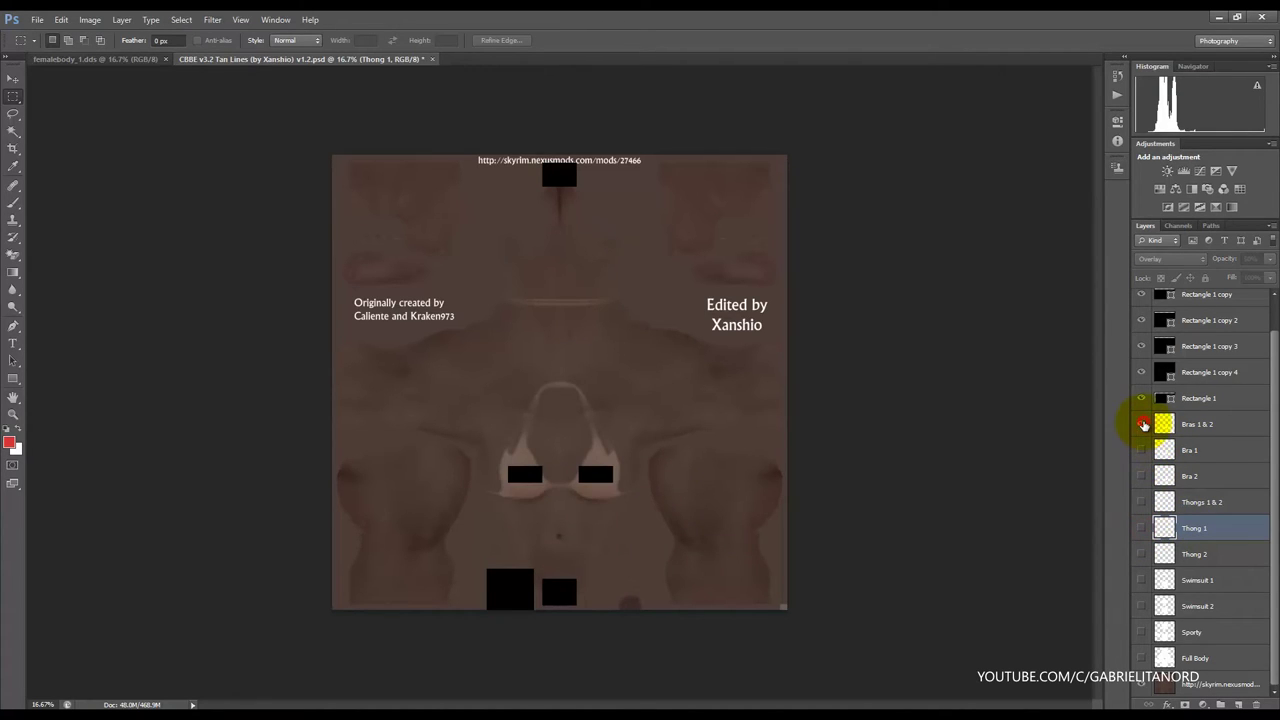
{"action": "left_click", "coordinate": [1142, 424]}
{"action": "left_click", "coordinate": [1141, 451]}
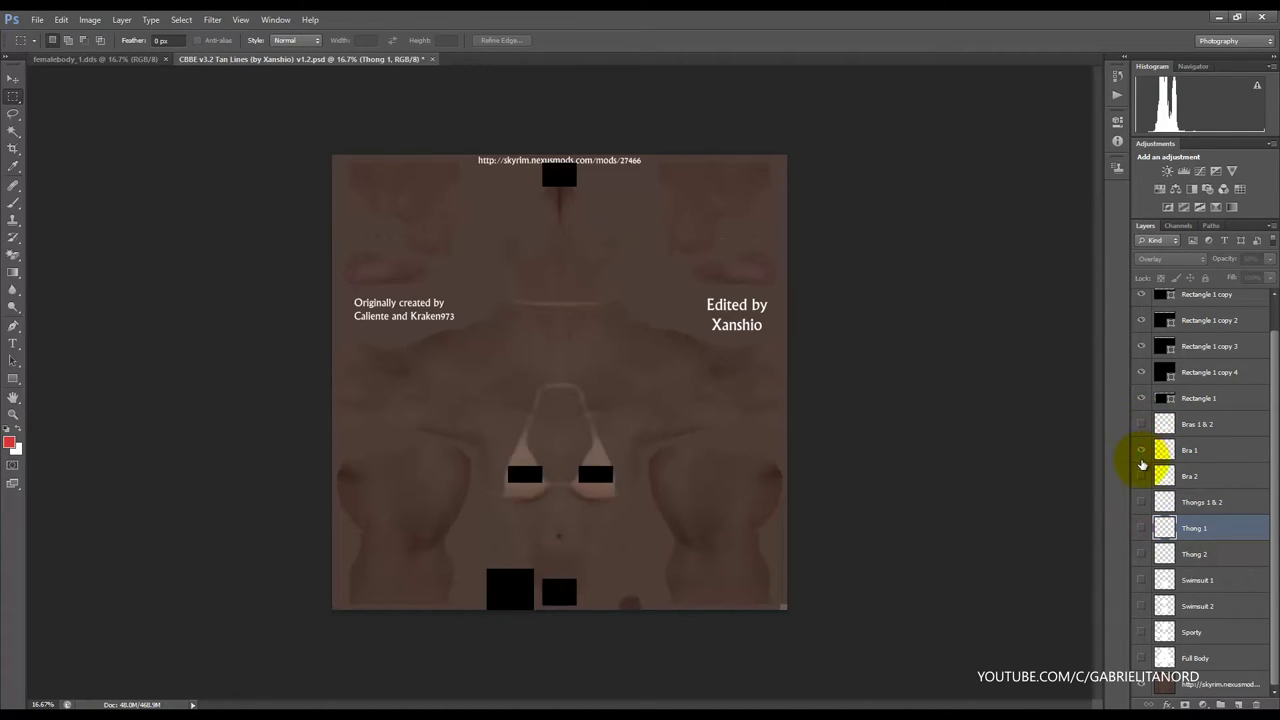
{"action": "left_click", "coordinate": [1142, 477]}
{"action": "left_click", "coordinate": [1142, 502]}
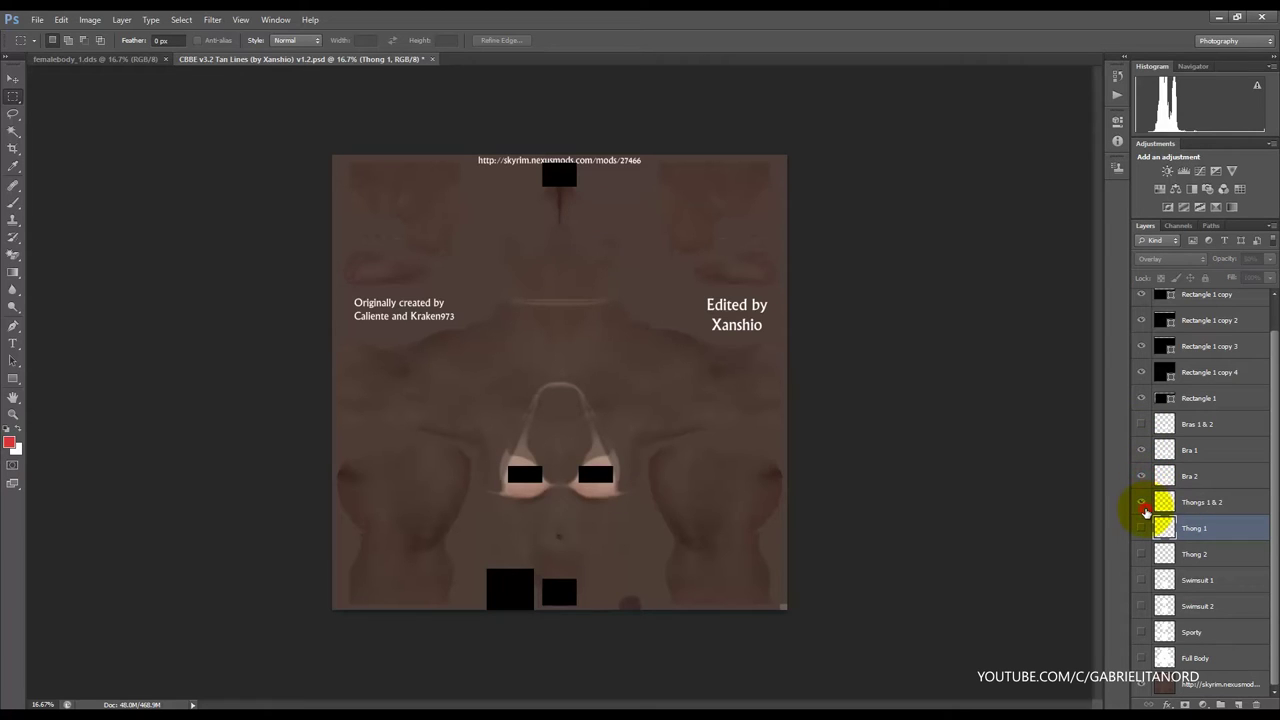
{"action": "left_click", "coordinate": [1142, 503]}
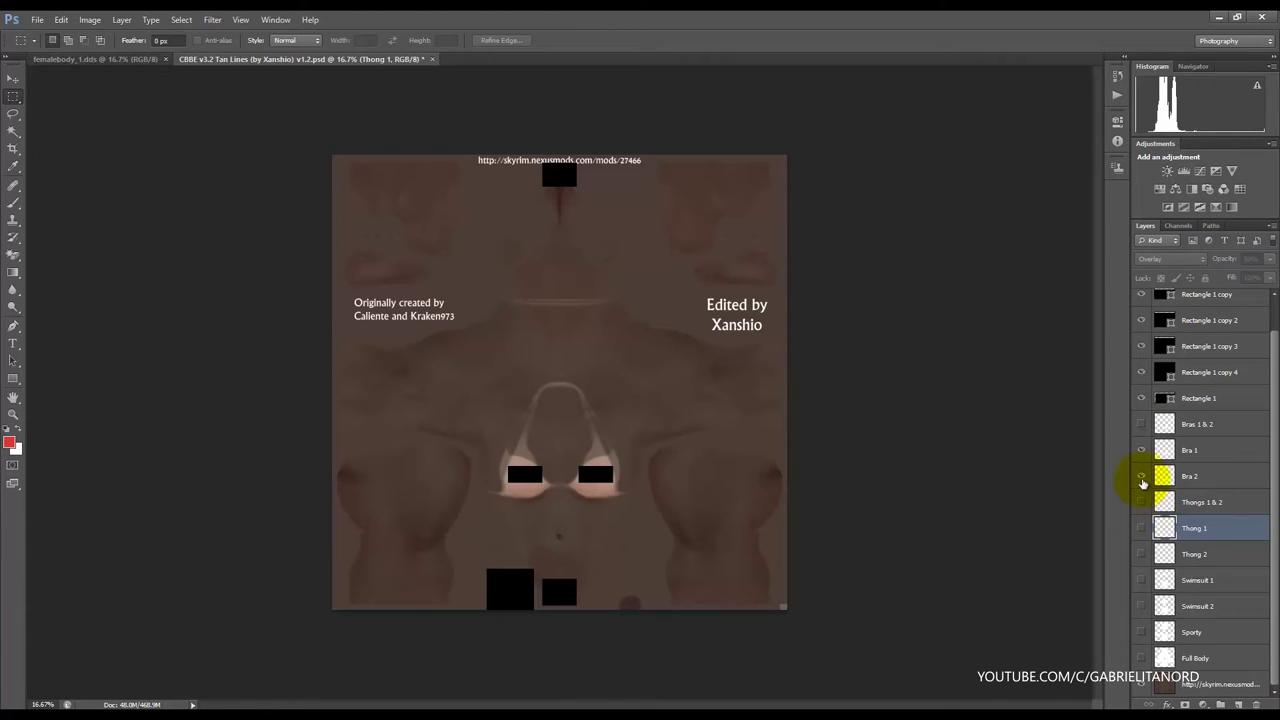
{"action": "left_click", "coordinate": [1142, 476]}
{"action": "left_click", "coordinate": [1142, 451]}
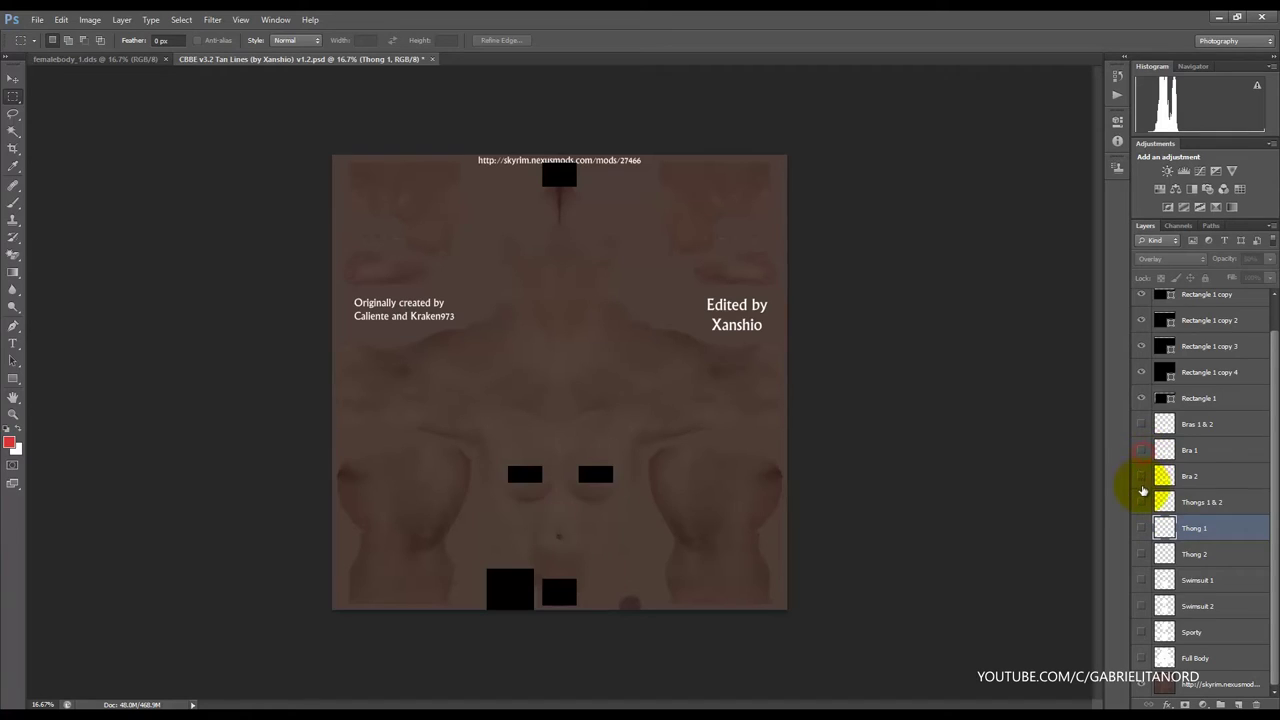
{"action": "left_click", "coordinate": [1142, 477]}
{"action": "left_click", "coordinate": [1141, 503]}
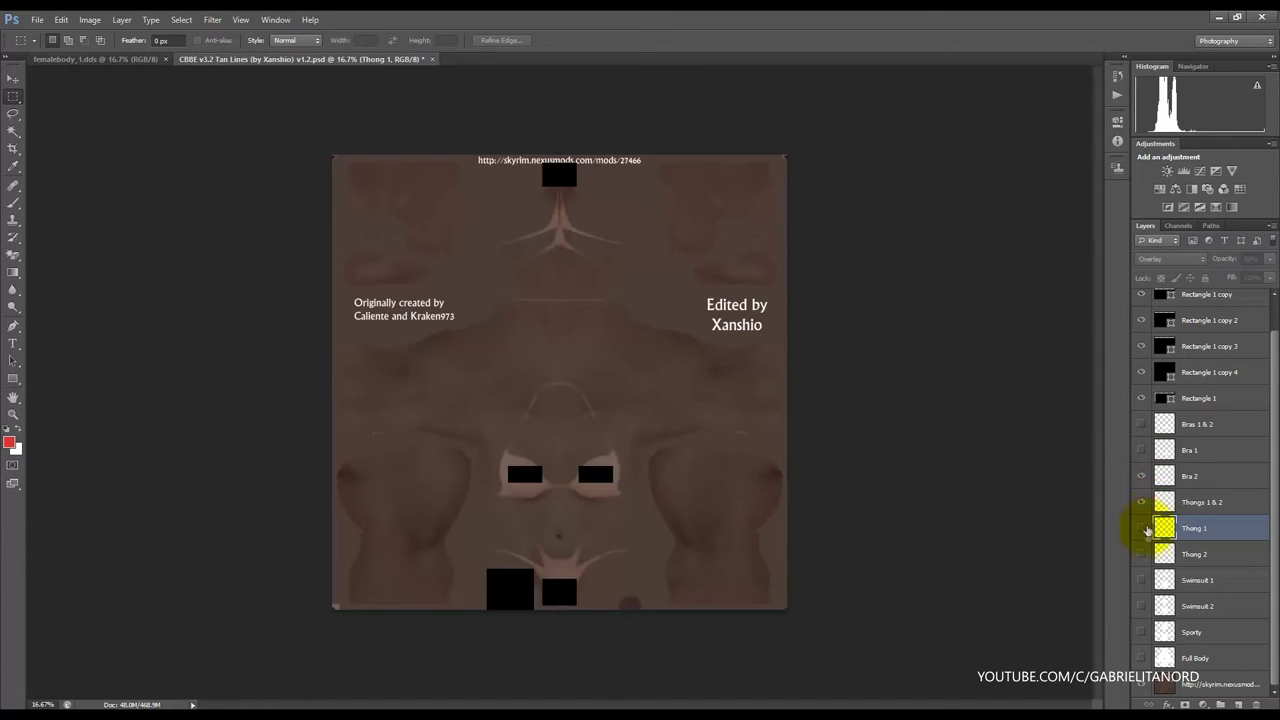
{"action": "left_click", "coordinate": [1141, 503]}
{"action": "left_click", "coordinate": [1142, 529]}
{"action": "left_click", "coordinate": [1142, 529]}
{"action": "left_click", "coordinate": [1142, 555]}
{"action": "left_click", "coordinate": [1142, 555]}
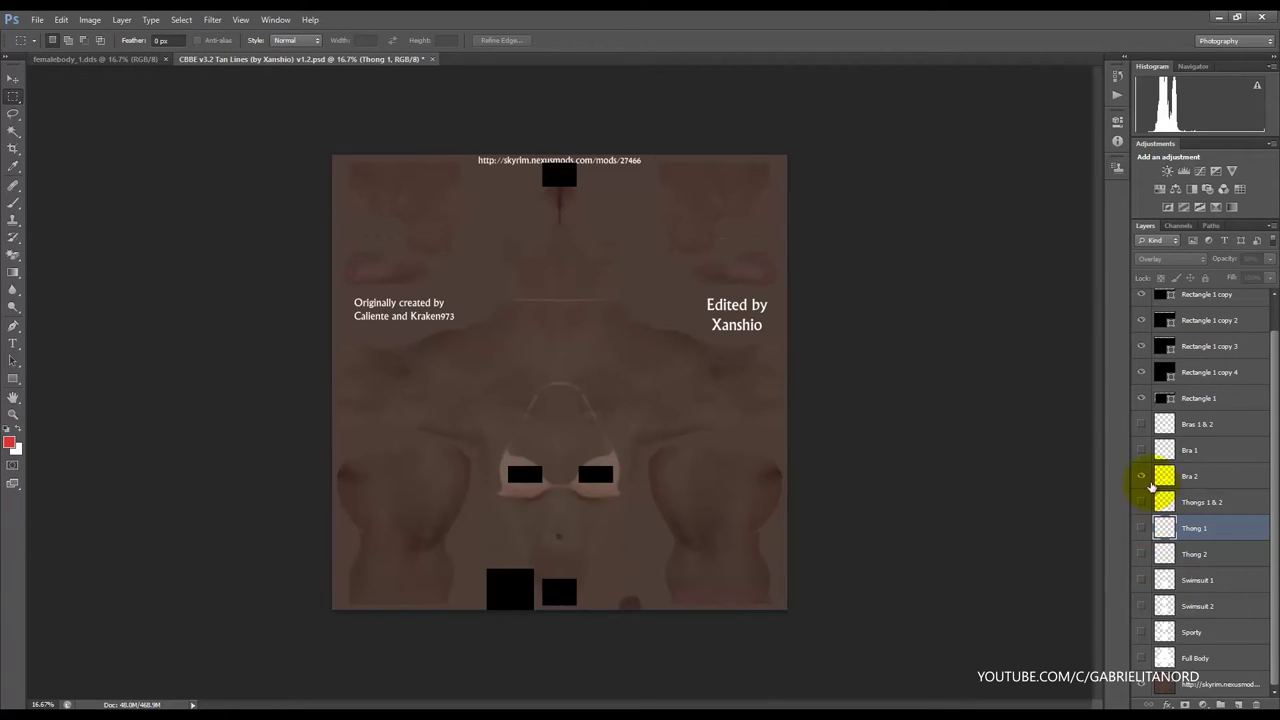
{"action": "left_click", "coordinate": [1142, 477]}
{"action": "left_click", "coordinate": [1142, 477]}
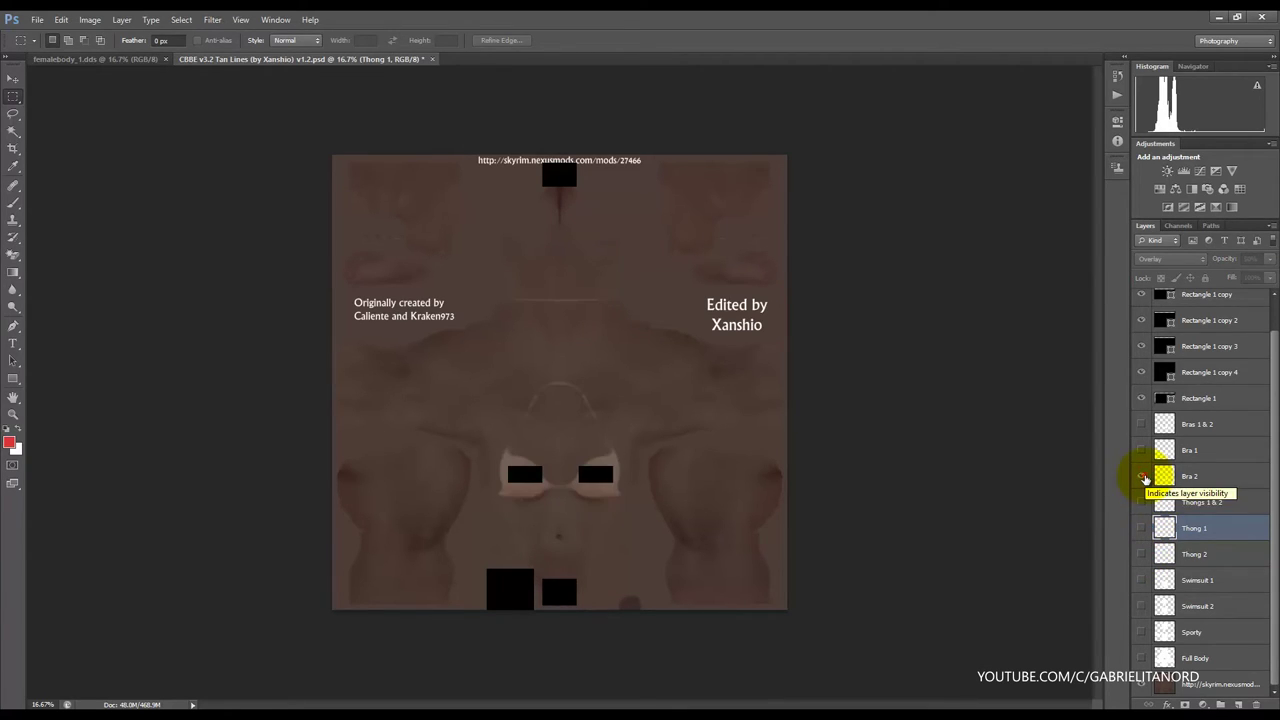
{"action": "left_click", "coordinate": [1142, 451]}
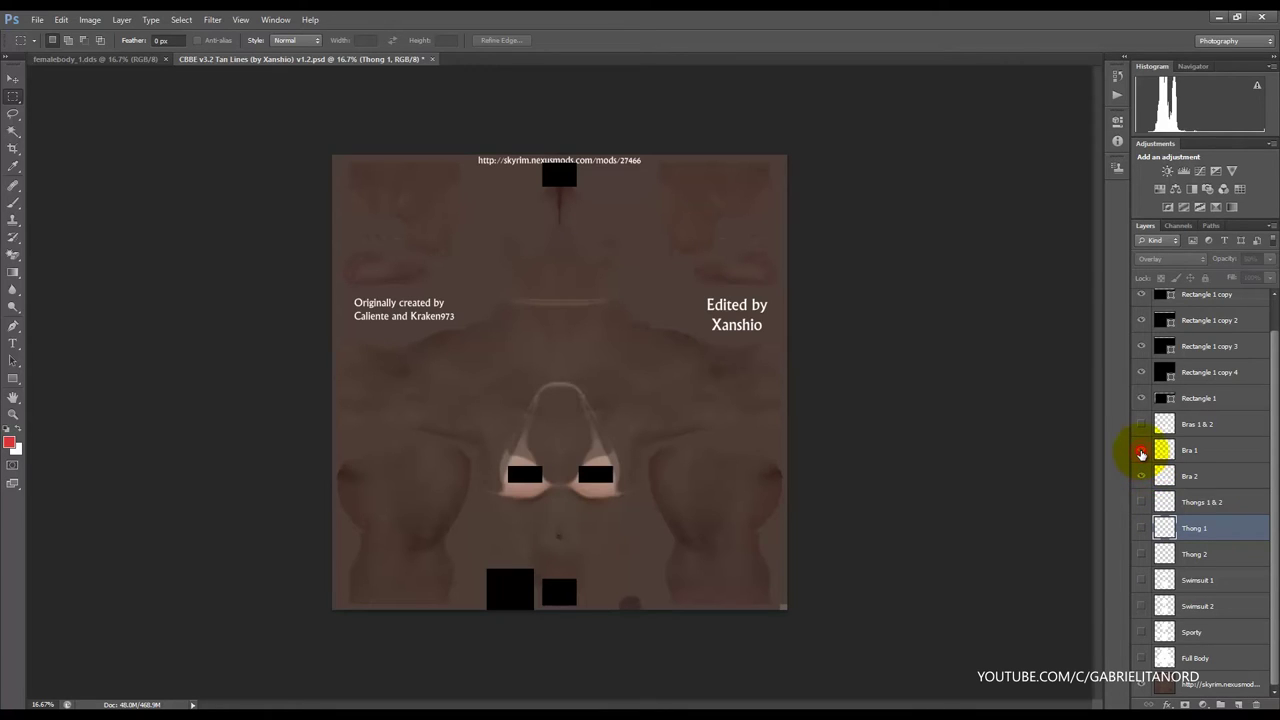
{"action": "left_click", "coordinate": [1142, 451]}
{"action": "left_click", "coordinate": [1141, 477]}
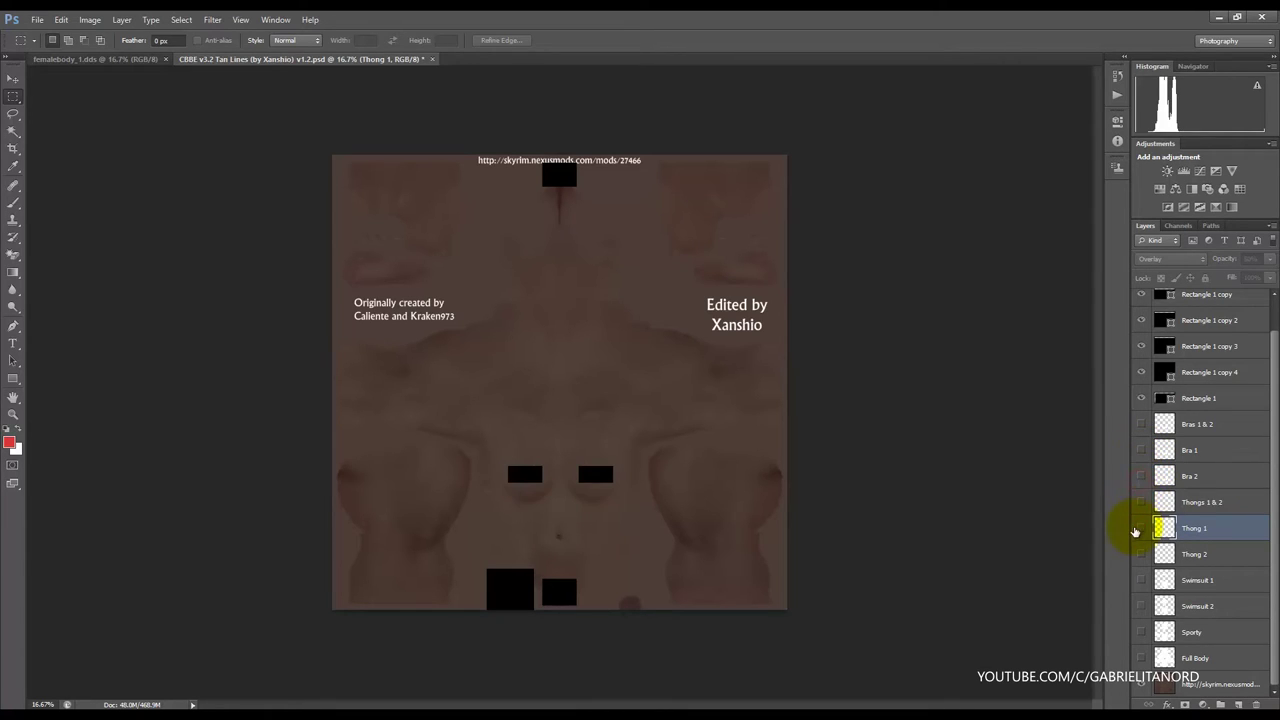
{"action": "left_click", "coordinate": [1141, 529]}
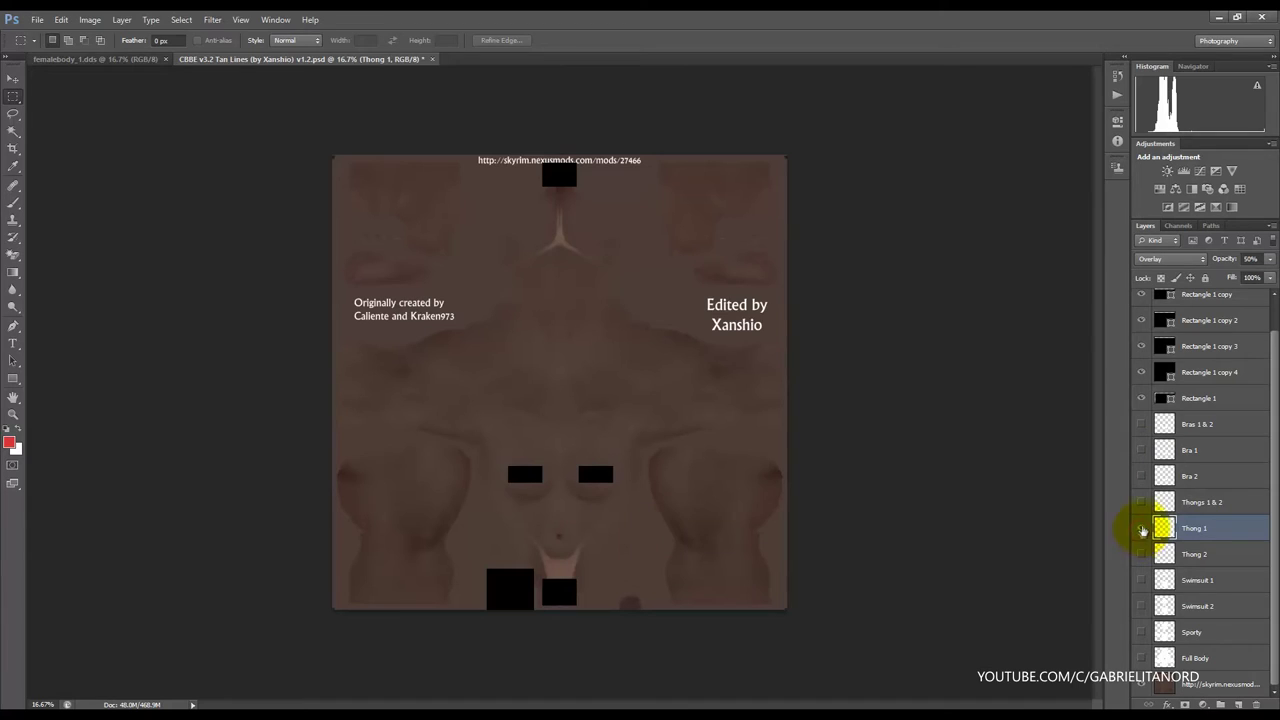
{"action": "left_click", "coordinate": [1142, 451]}
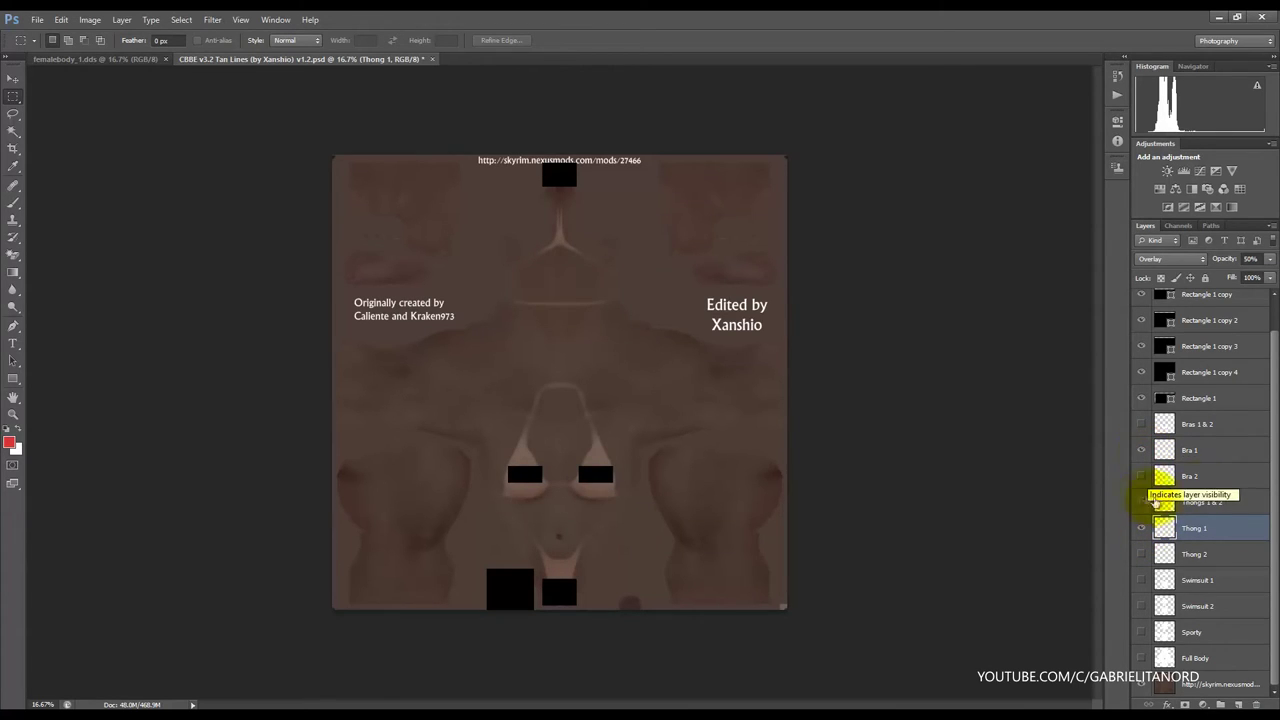
{"action": "left_click", "coordinate": [1204, 457]}
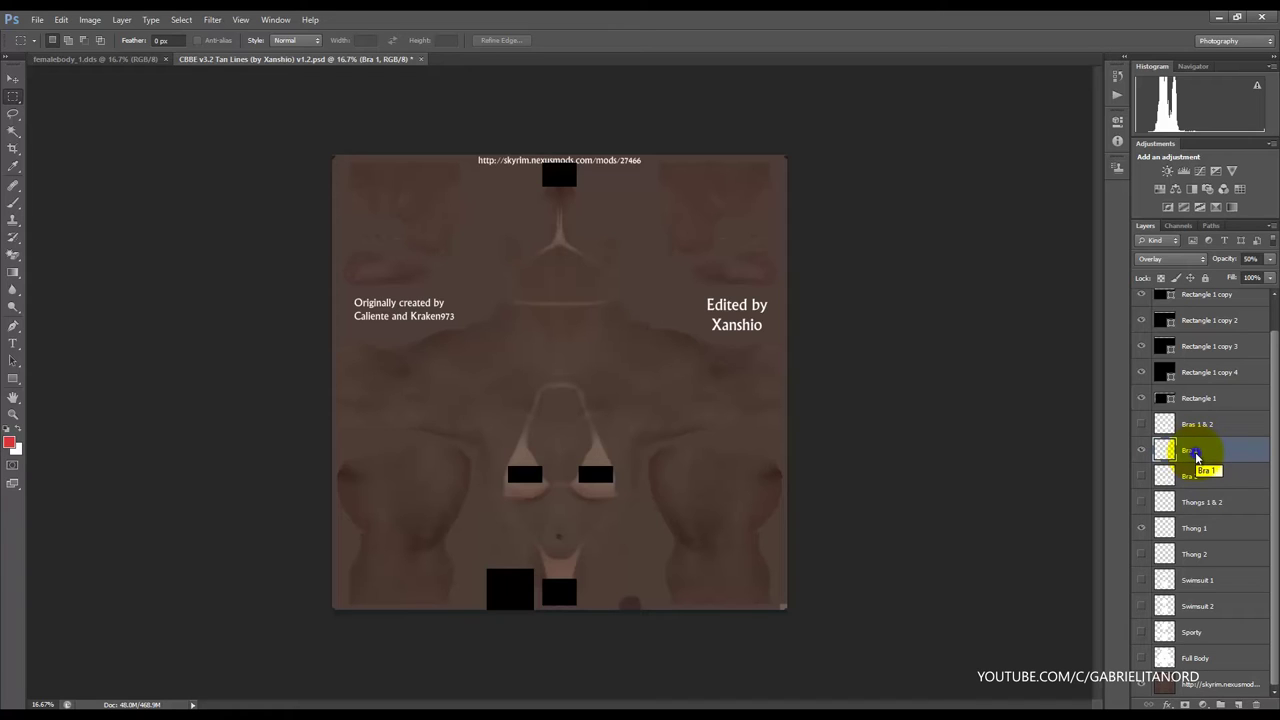
{"action": "right_click", "coordinate": [1195, 452]}
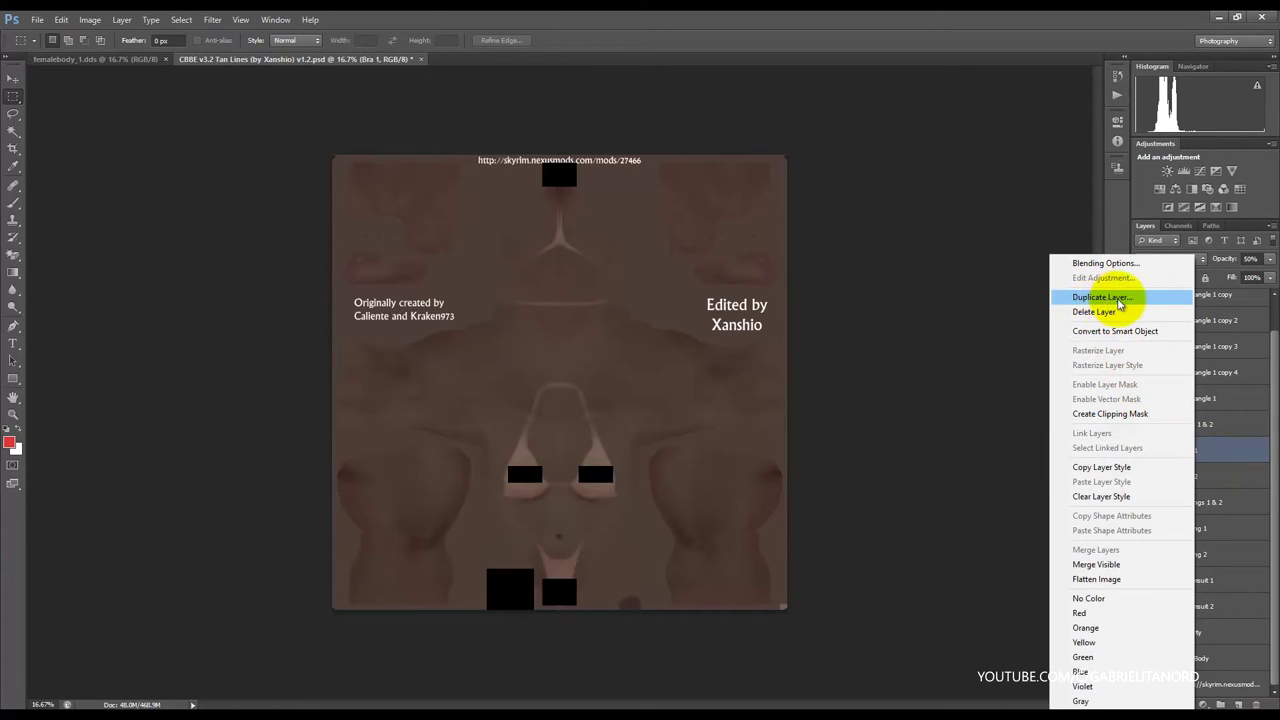
Step: Duplicate the Bra 1 layer into femalebody_1.dds and view that document
{"action": "left_click", "coordinate": [1106, 300]}
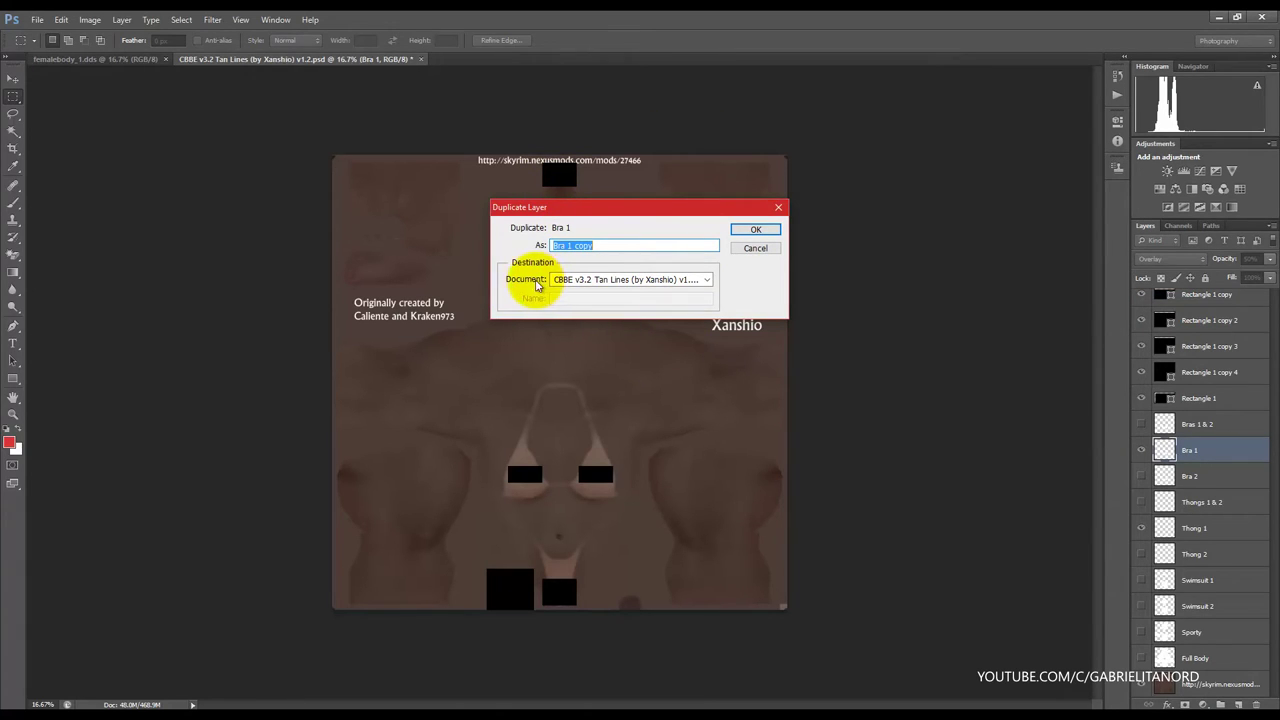
{"action": "left_click", "coordinate": [713, 284]}
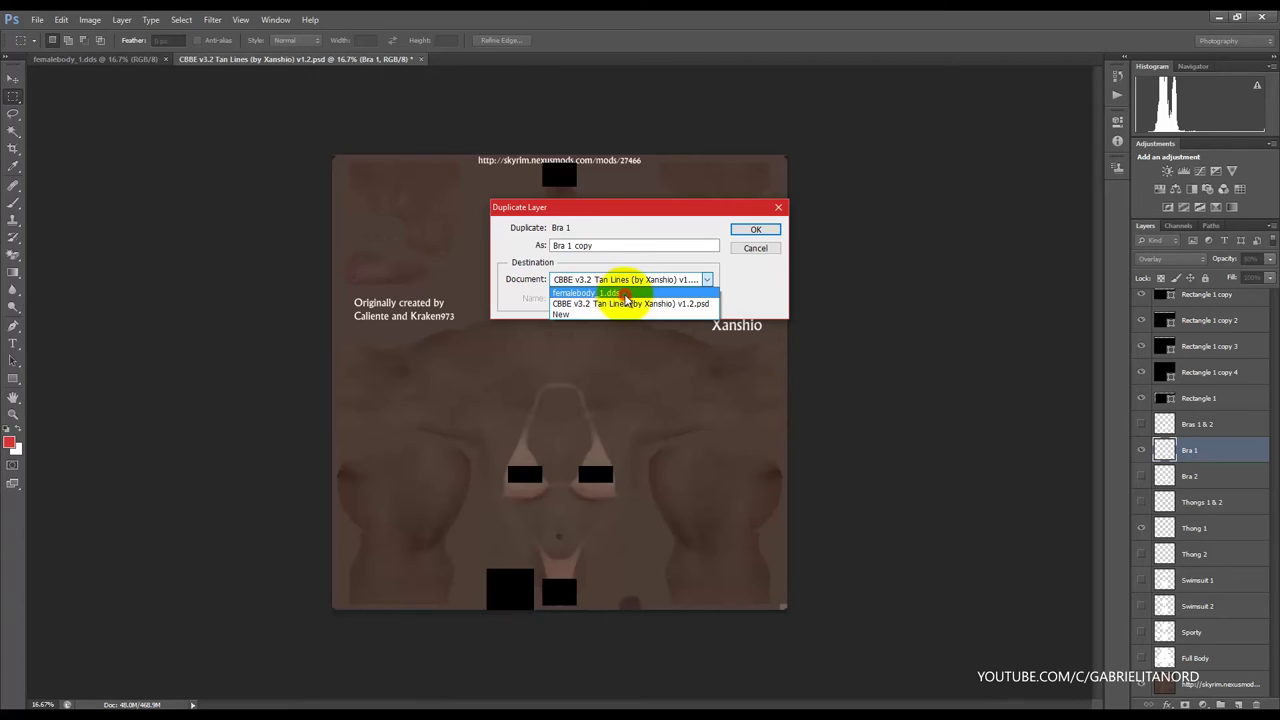
{"action": "left_click", "coordinate": [625, 295]}
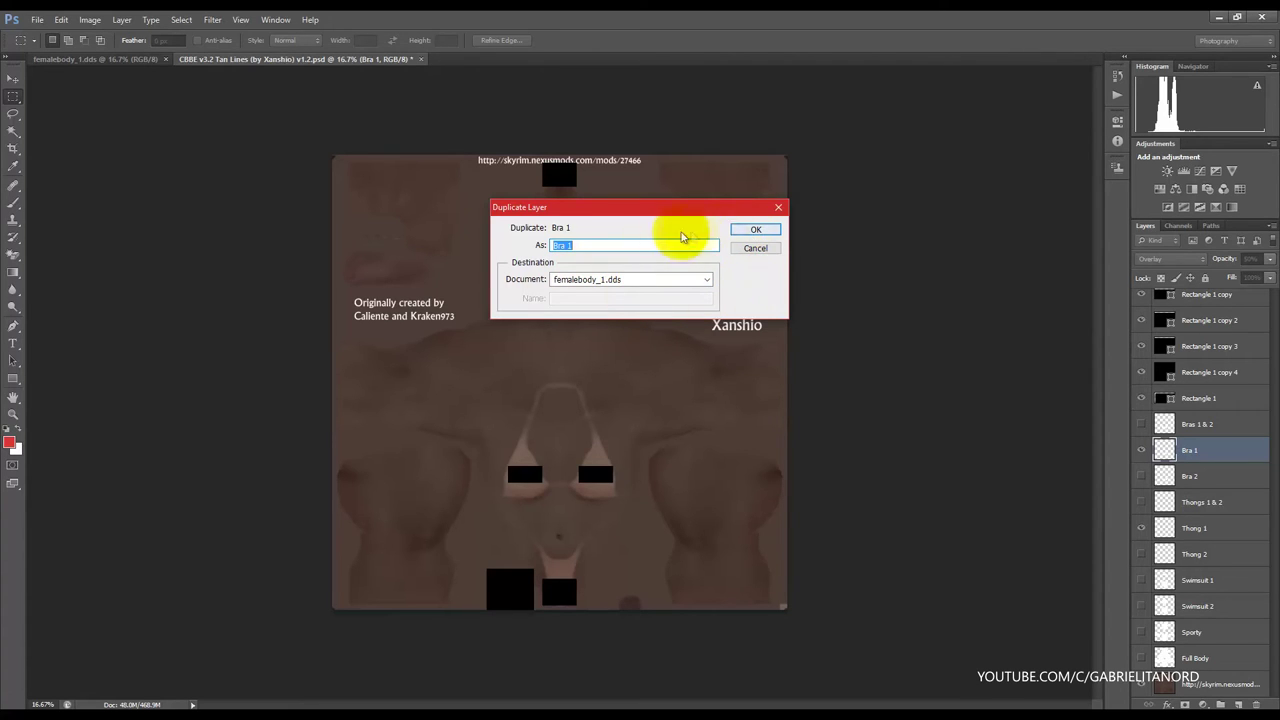
{"action": "left_click", "coordinate": [752, 230]}
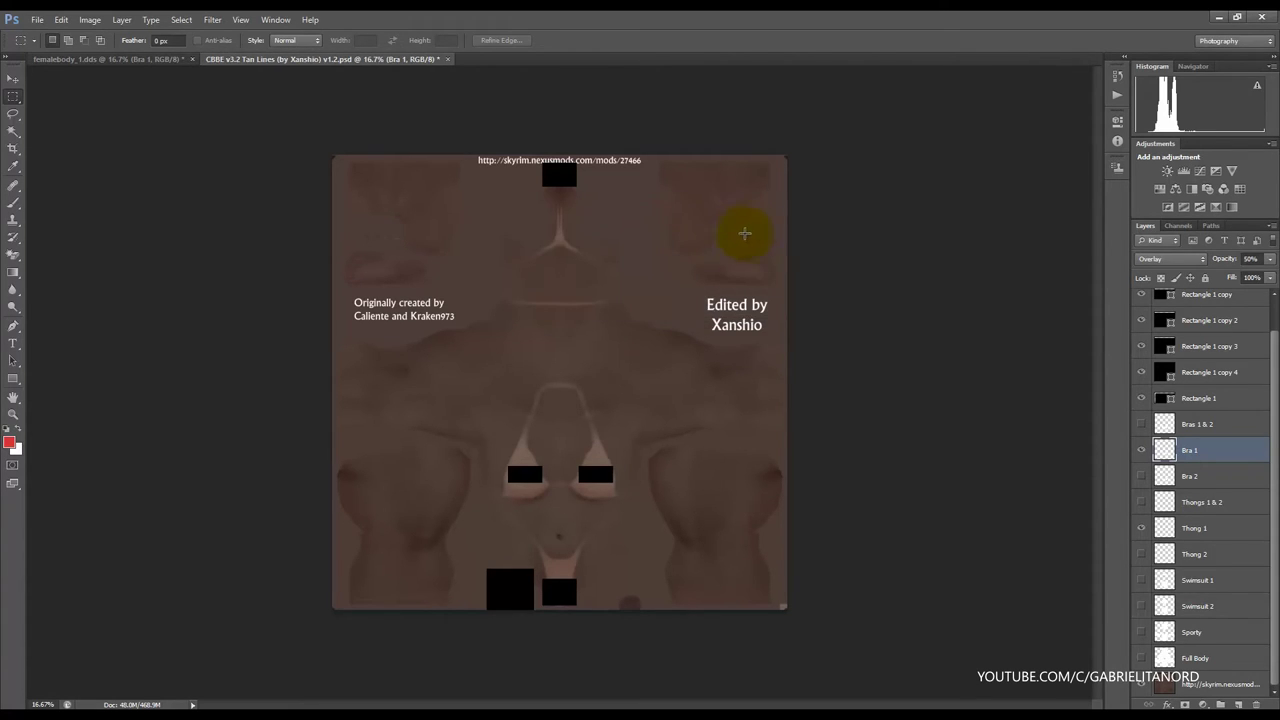
{"action": "left_click", "coordinate": [126, 62]}
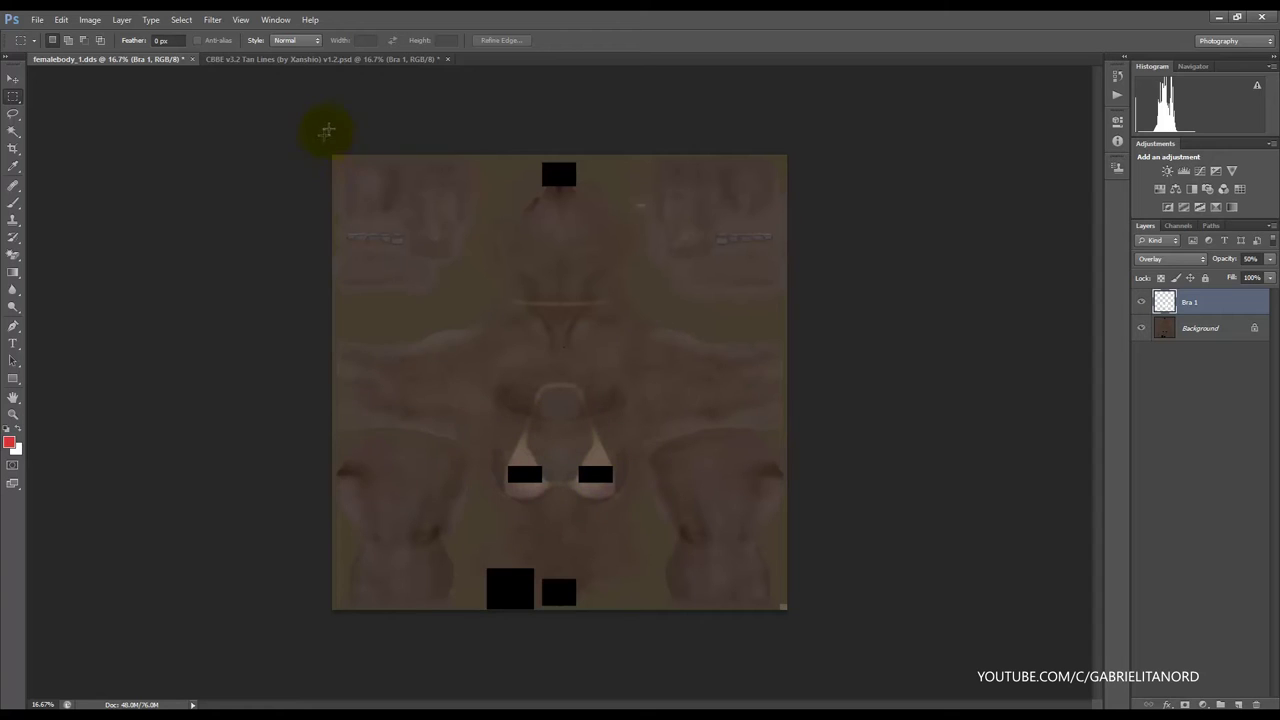
Step: Check the CBBE v3.2 Tan Lines document's image size without changing it
{"action": "left_click", "coordinate": [370, 64]}
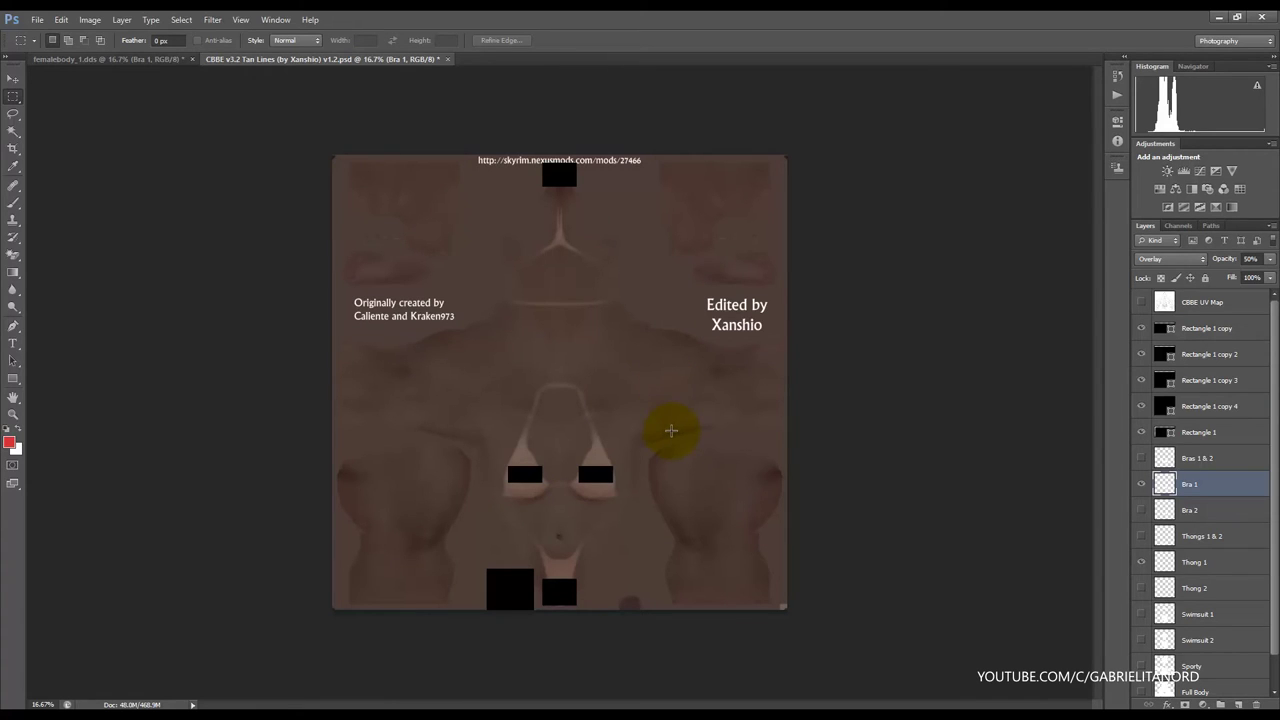
{"action": "left_click", "coordinate": [90, 20]}
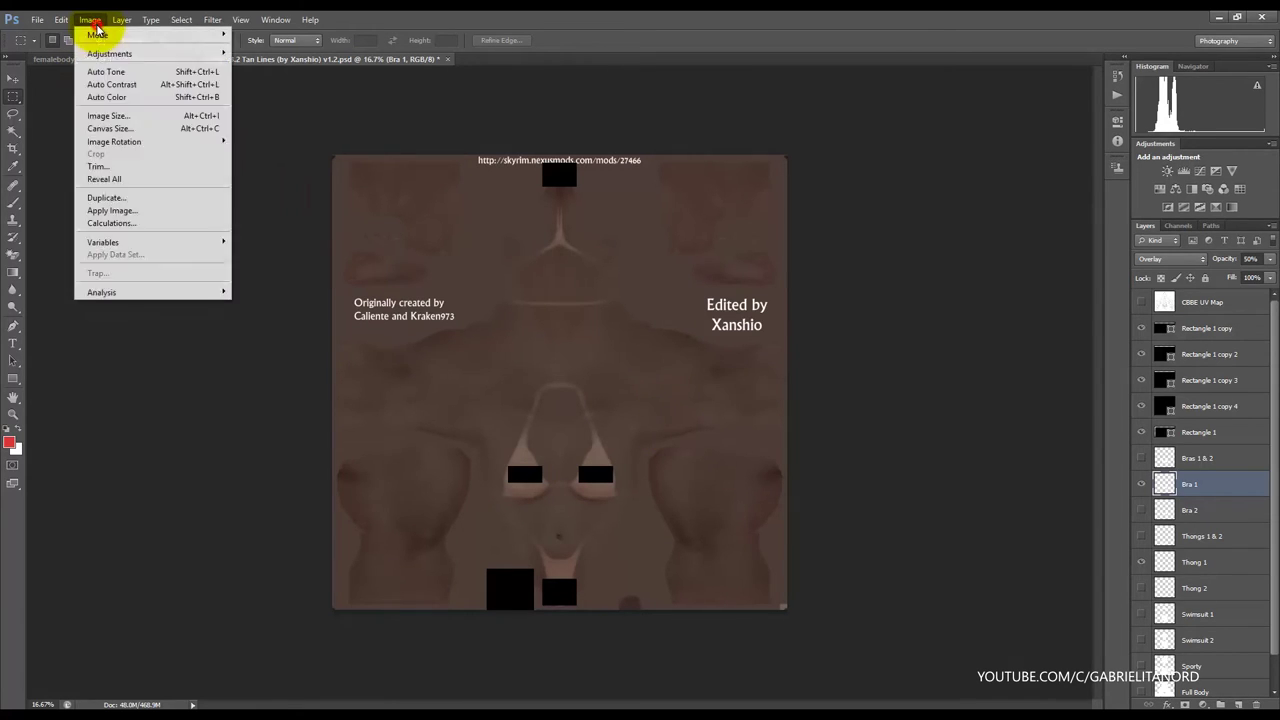
{"action": "left_click", "coordinate": [115, 118]}
{"action": "left_click", "coordinate": [585, 229]}
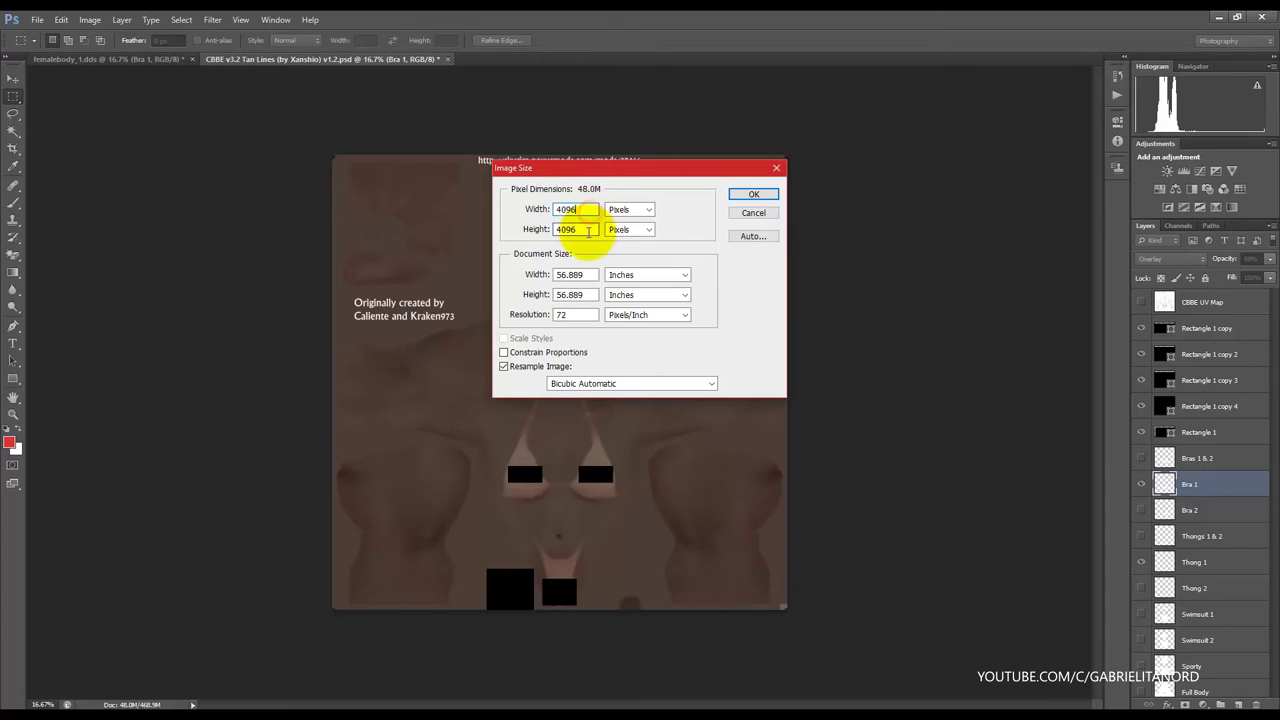
{"action": "left_click", "coordinate": [758, 214]}
Step: Check femalebody_1.dds image size, cancel, and return to the CBBE document
{"action": "left_click", "coordinate": [136, 58]}
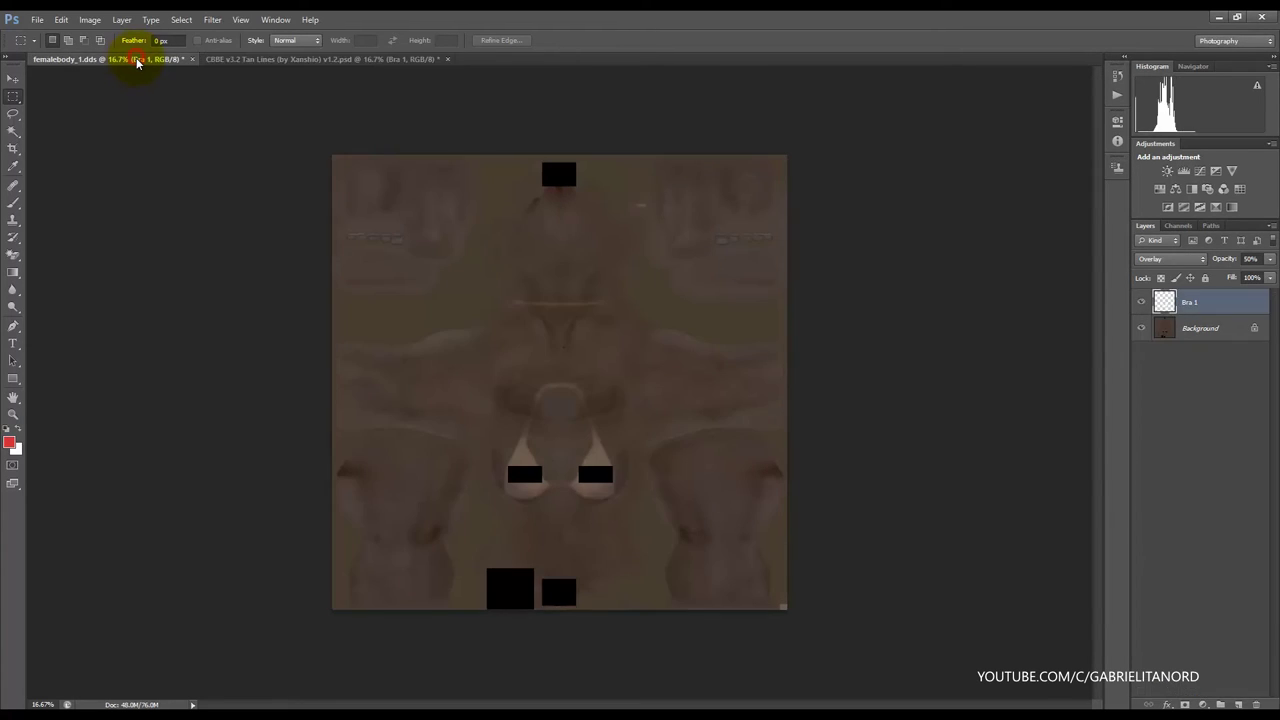
{"action": "left_click", "coordinate": [90, 20]}
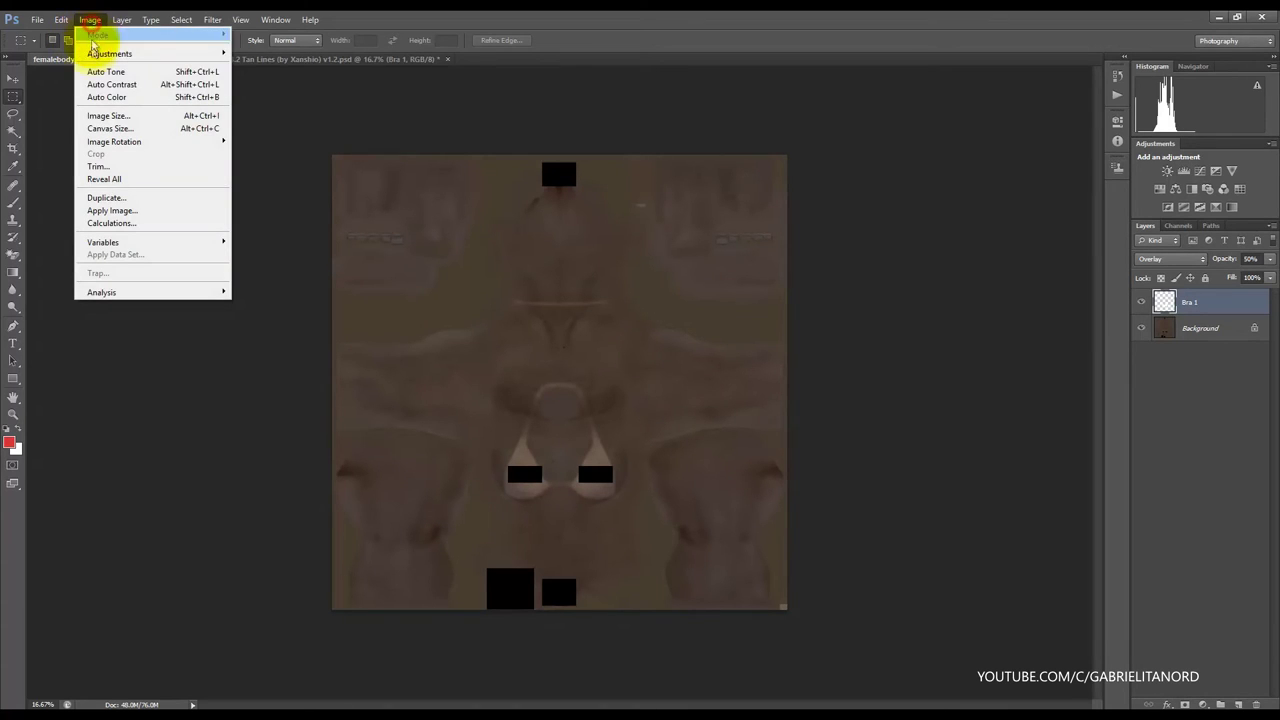
{"action": "left_click", "coordinate": [107, 117]}
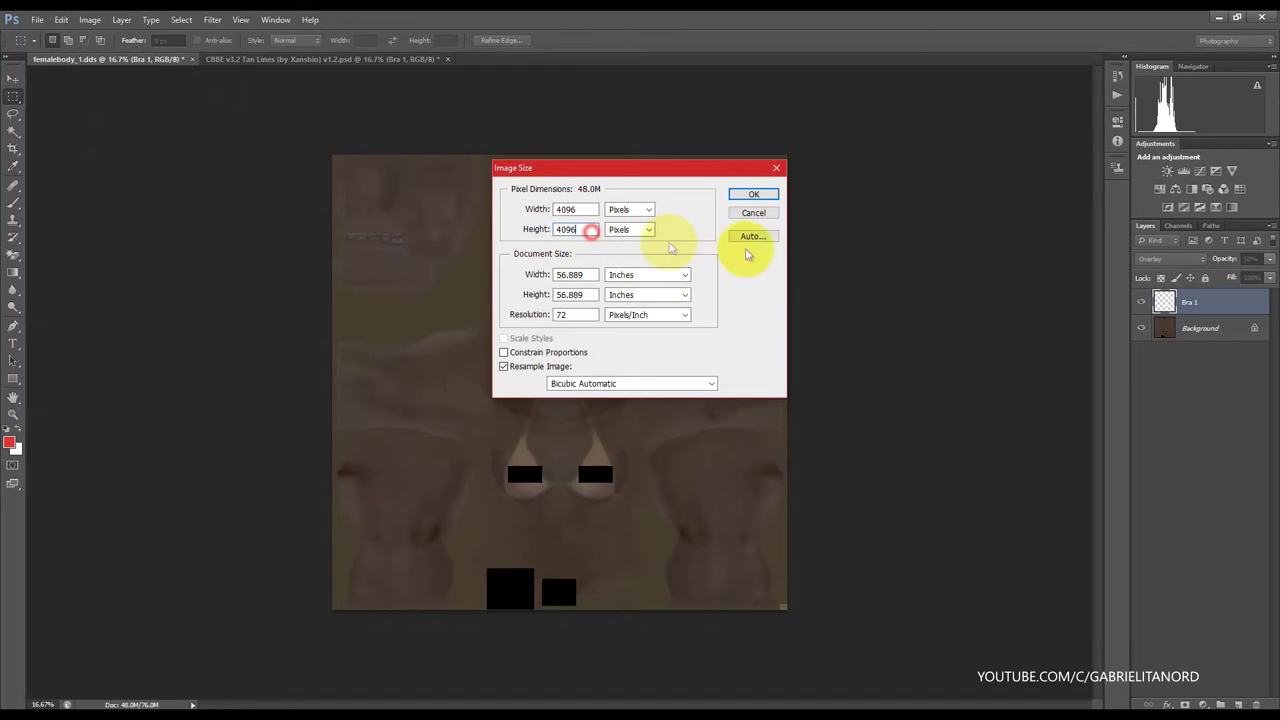
{"action": "left_click", "coordinate": [758, 210]}
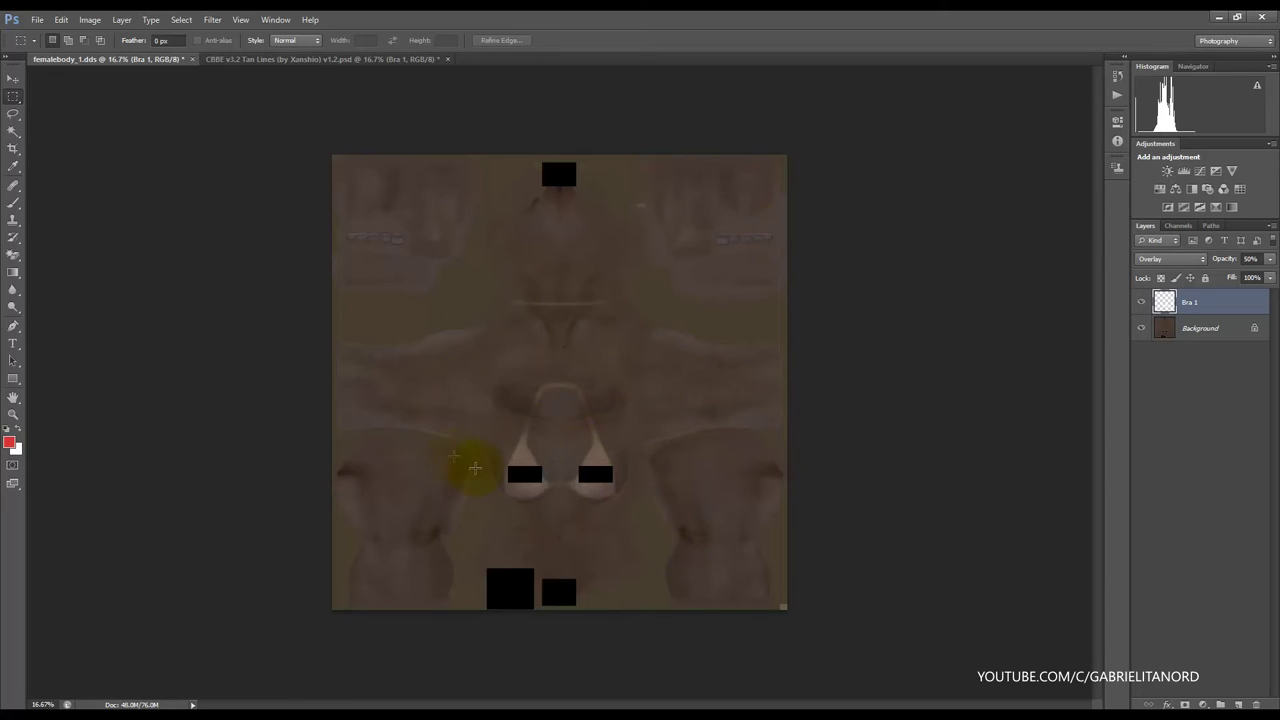
{"action": "left_click", "coordinate": [293, 58]}
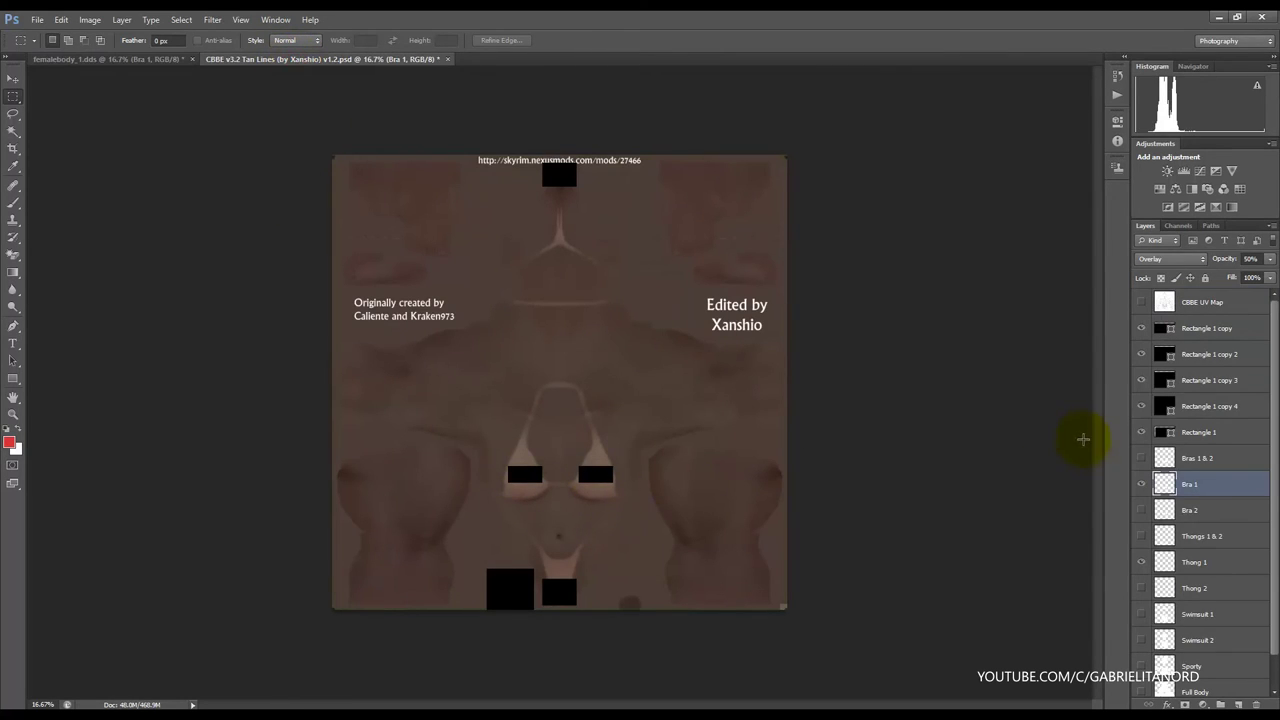
Step: Duplicate the Thong 1 layer into femalebody_1.dds and switch to that document
{"action": "left_click", "coordinate": [1180, 564]}
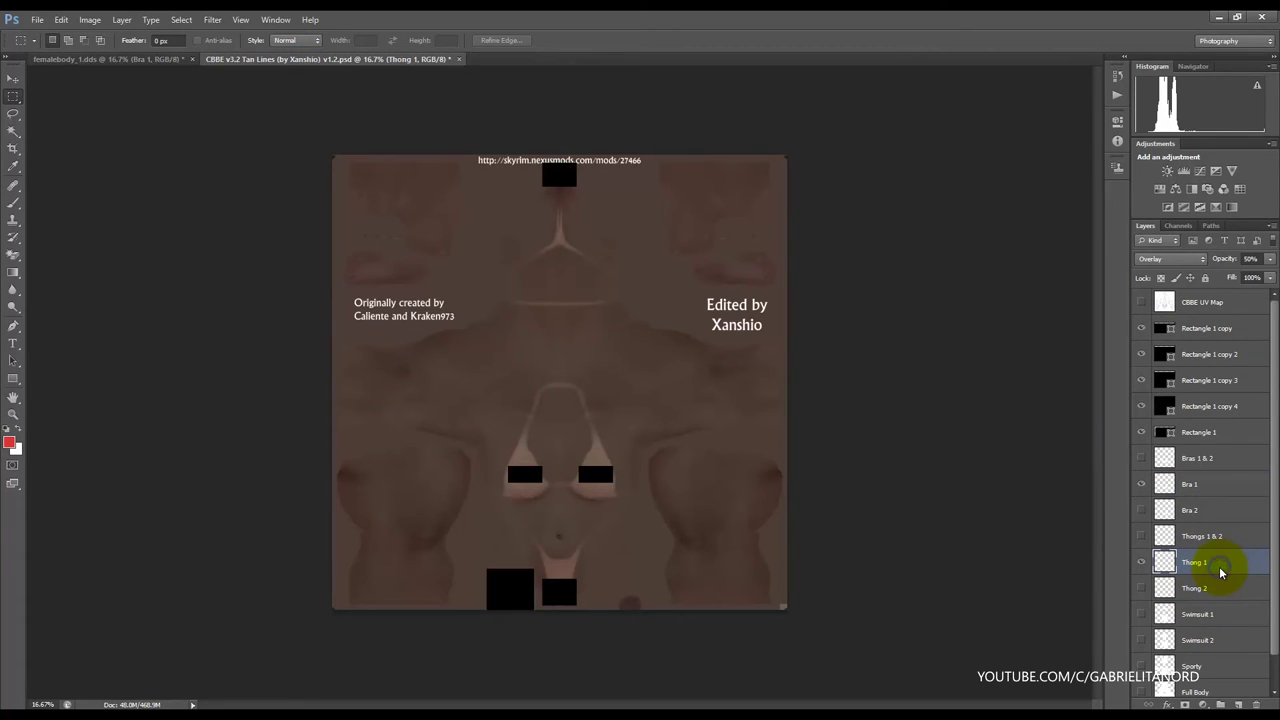
{"action": "right_click", "coordinate": [1219, 566]}
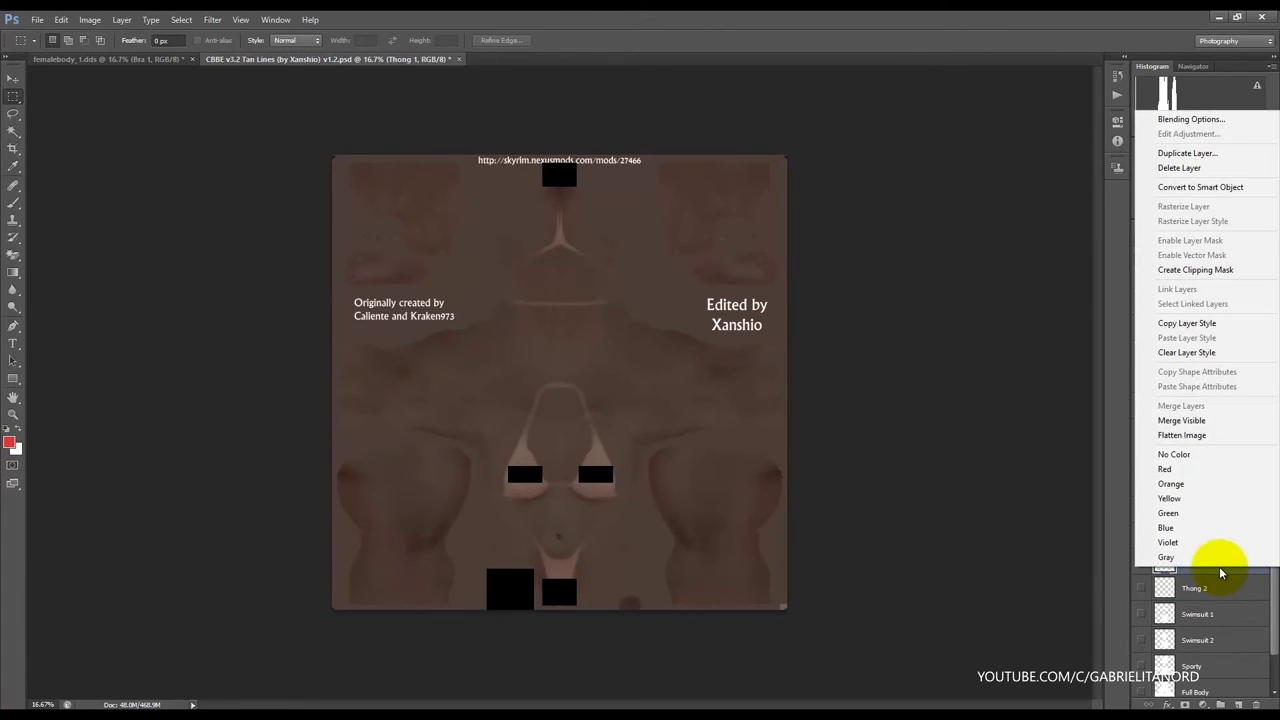
{"action": "left_click", "coordinate": [1210, 155]}
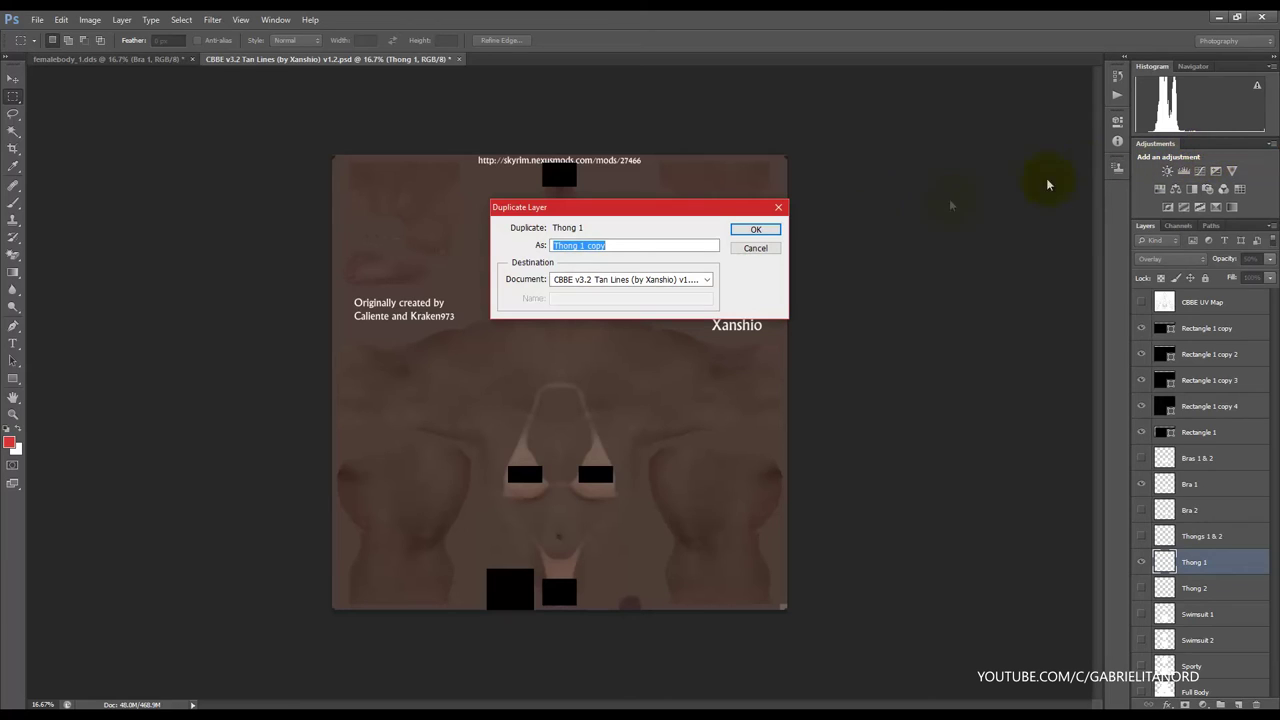
{"action": "left_click", "coordinate": [709, 280]}
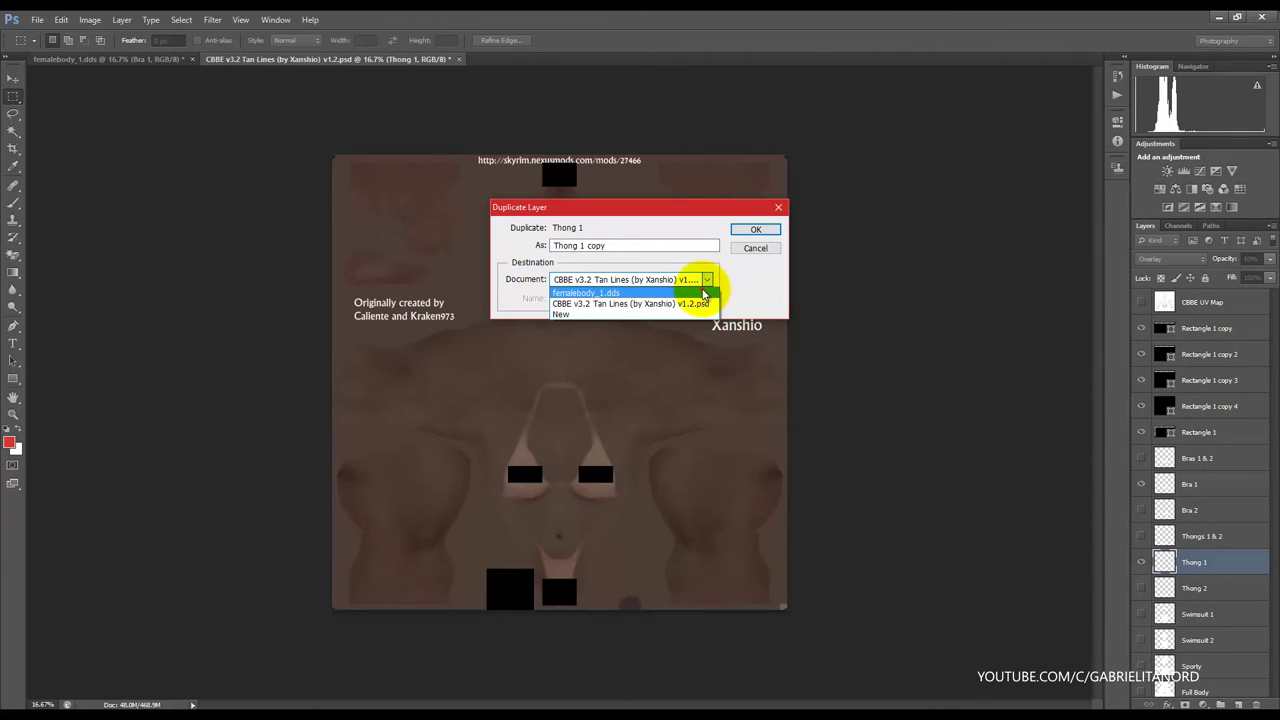
{"action": "left_click", "coordinate": [704, 292]}
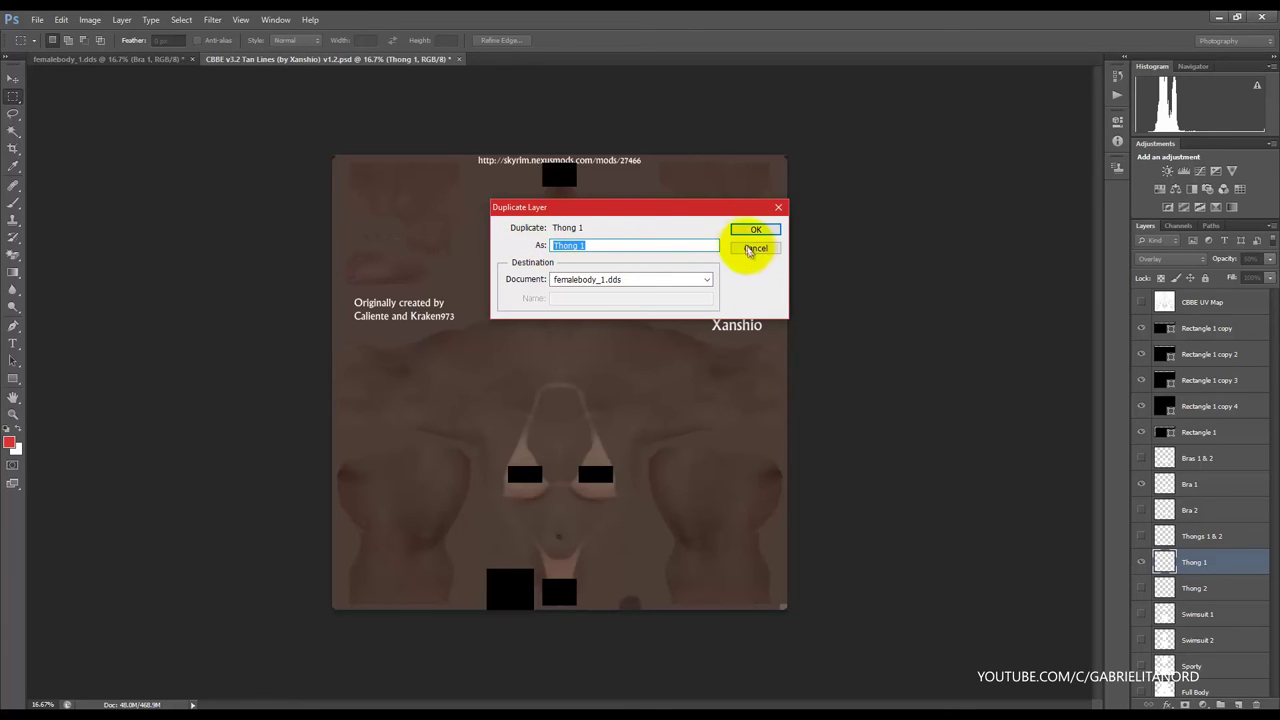
{"action": "left_click", "coordinate": [754, 232]}
{"action": "left_click", "coordinate": [755, 230]}
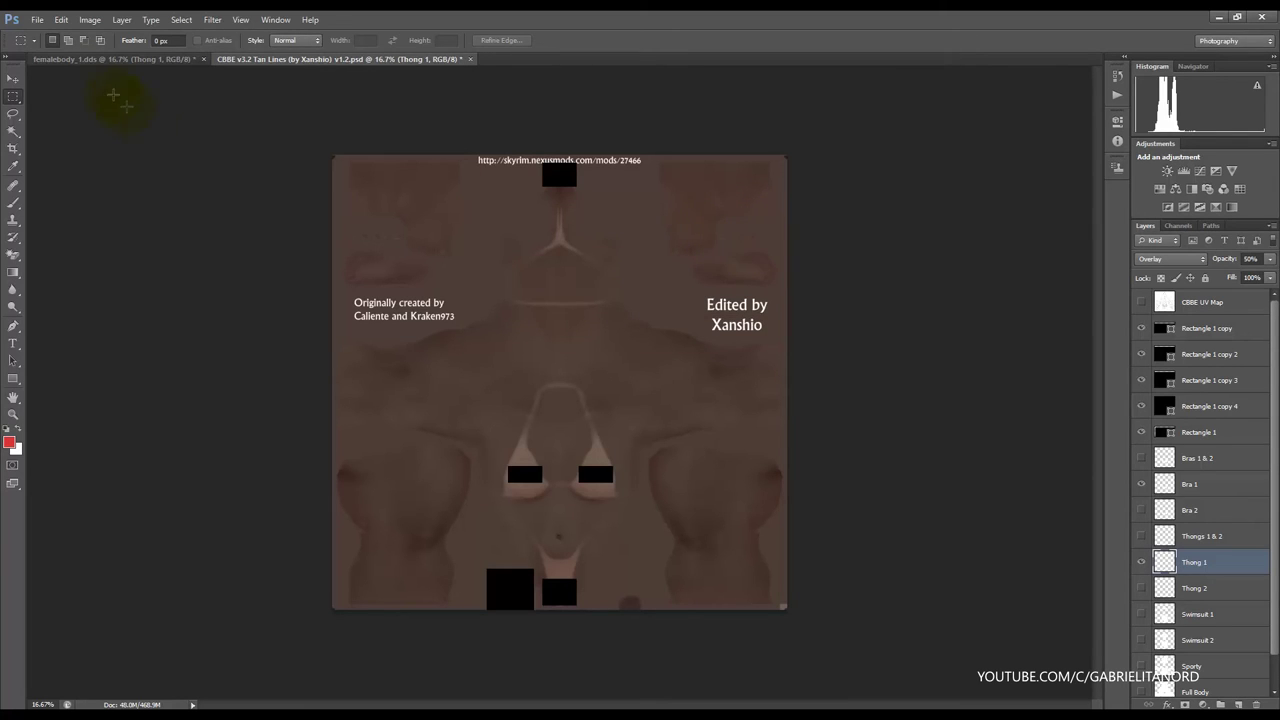
{"action": "left_click", "coordinate": [116, 62]}
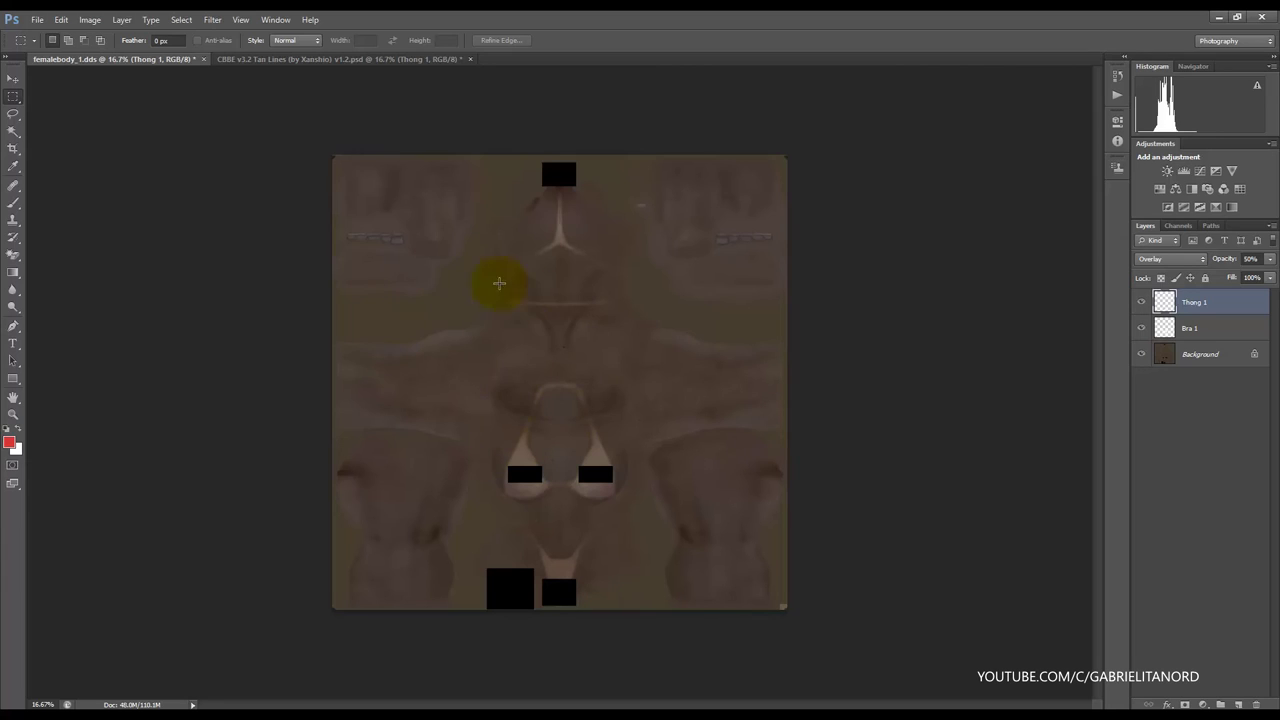
Step: Save As D3D/DDS format, replacing the existing femalebody_1.dds file
{"action": "left_click", "coordinate": [38, 20]}
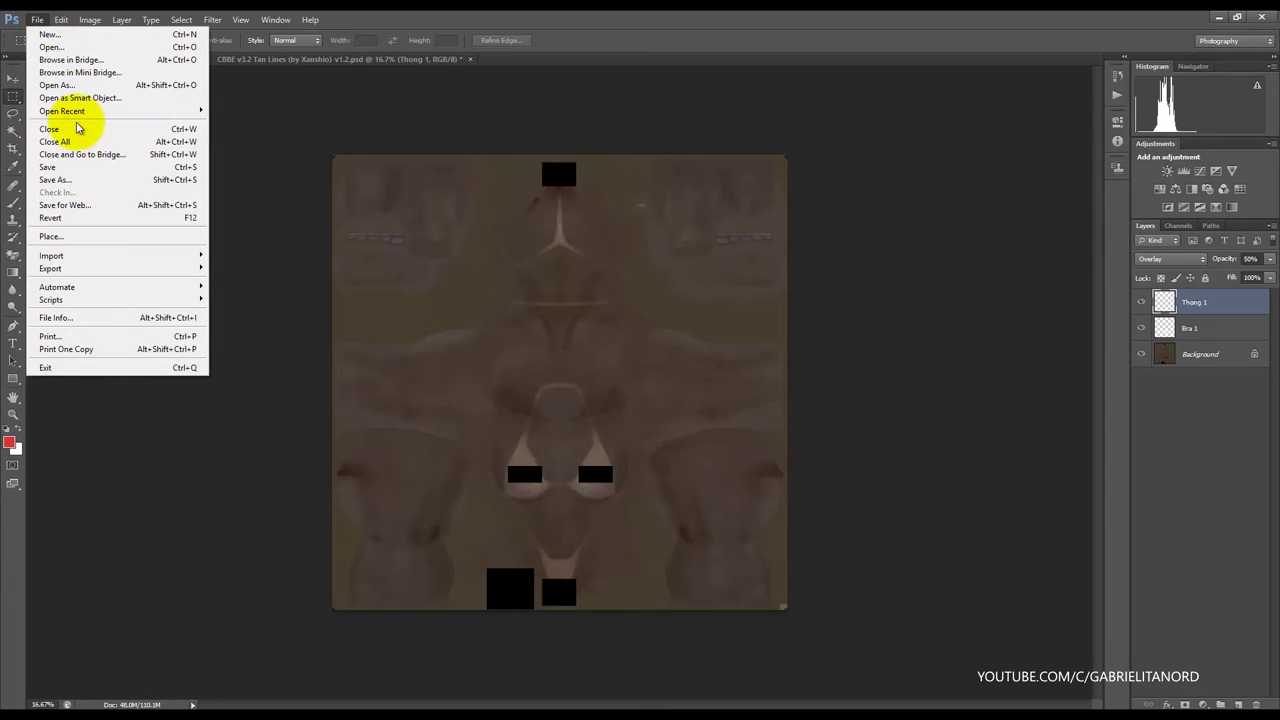
{"action": "left_click", "coordinate": [58, 180]}
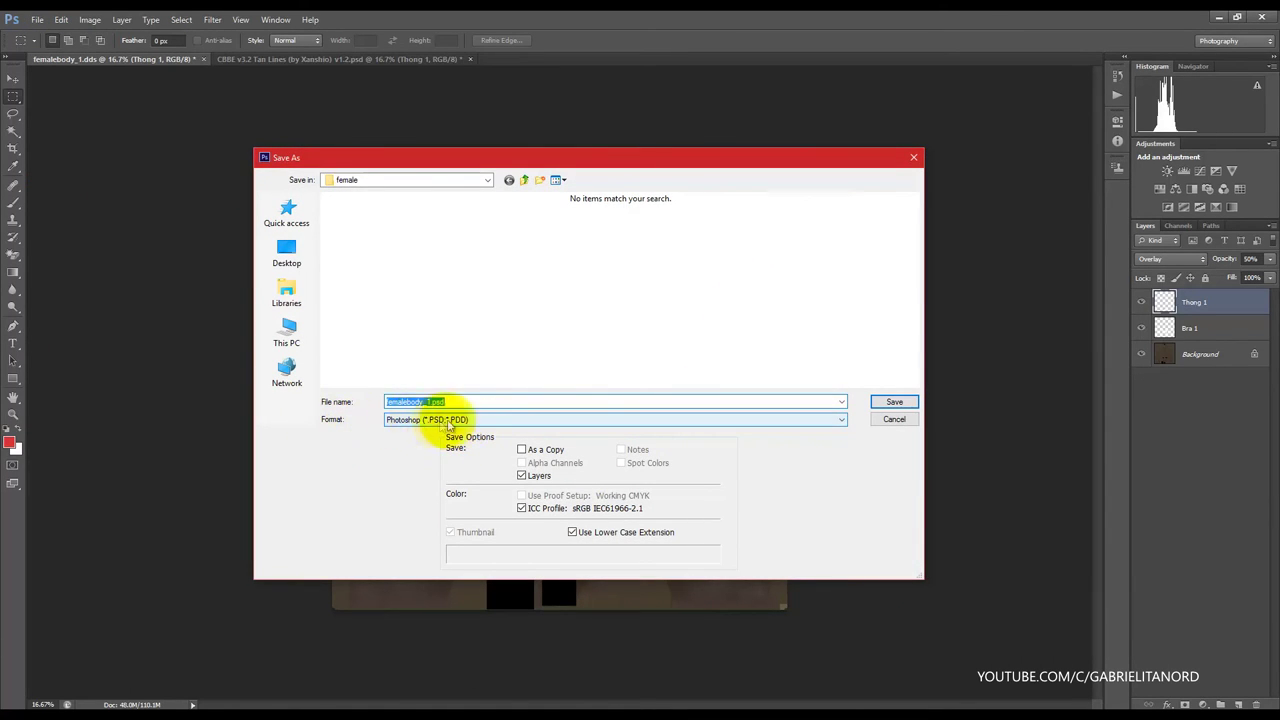
{"action": "left_click", "coordinate": [452, 422]}
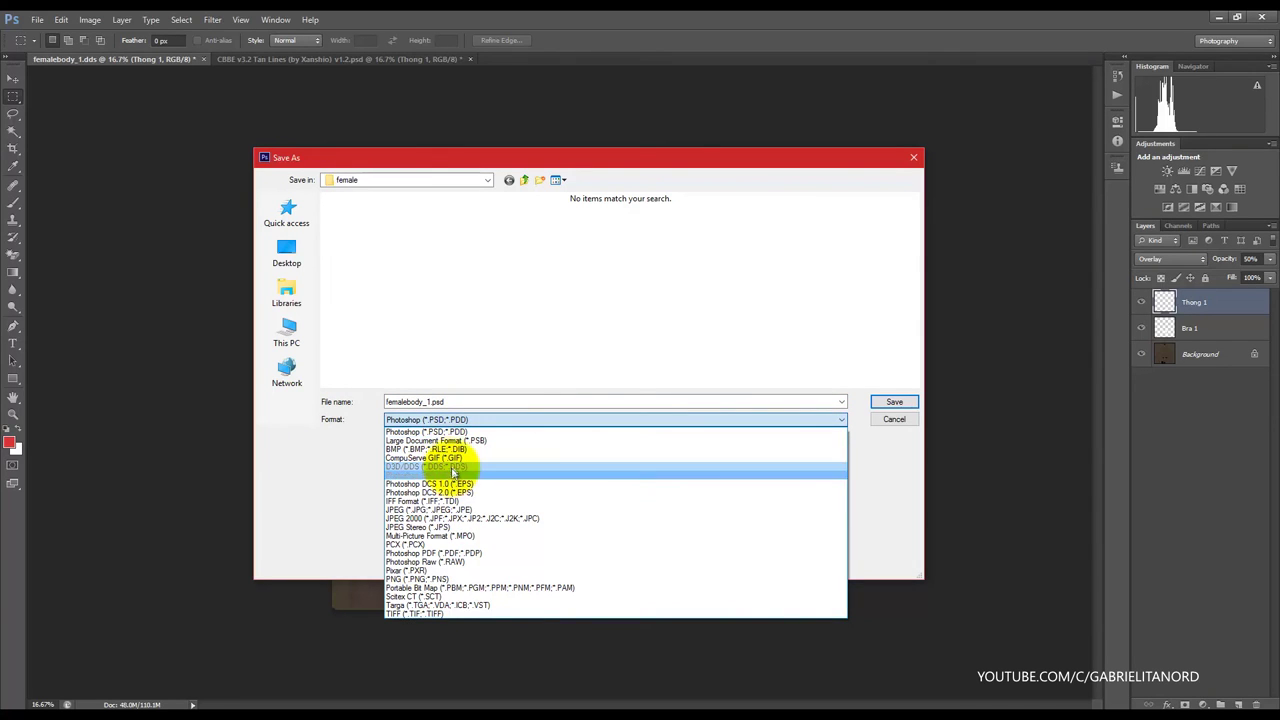
{"action": "left_click", "coordinate": [453, 468]}
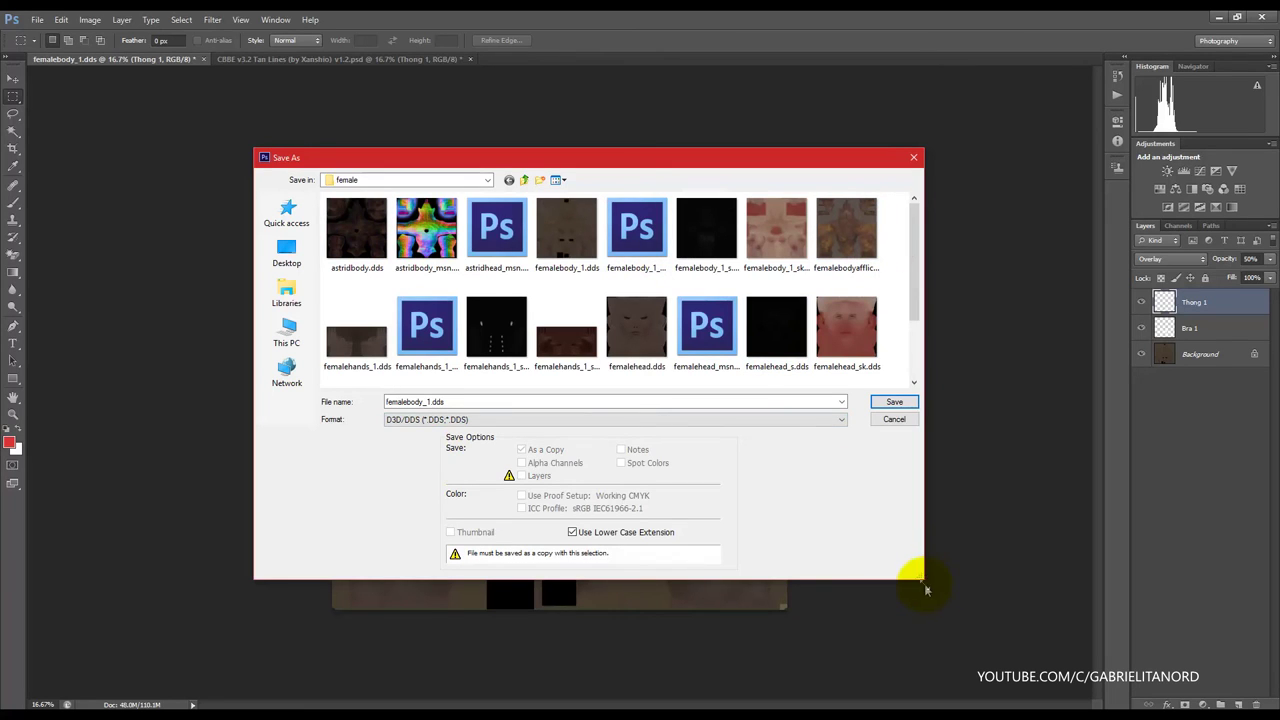
{"action": "left_click_drag", "start_coordinate": [925, 590], "coordinate": [983, 676]}
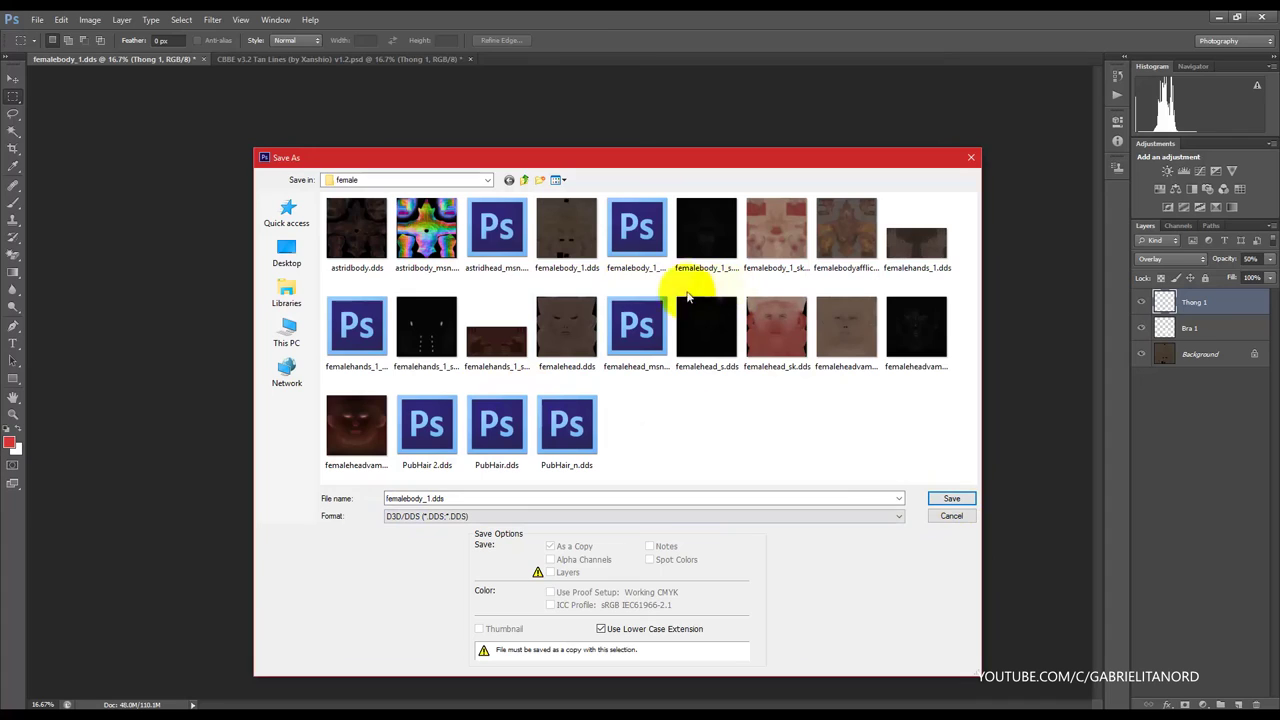
{"action": "left_click", "coordinate": [566, 234]}
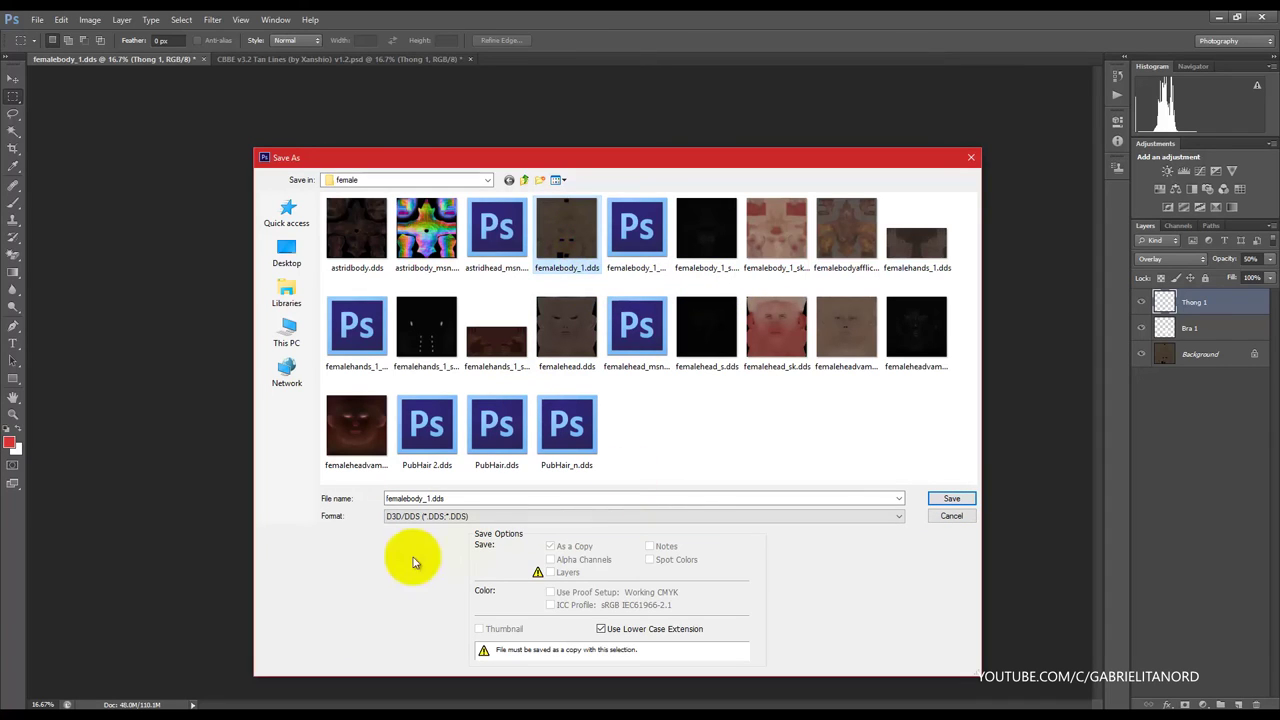
{"action": "left_click", "coordinate": [951, 500]}
{"action": "left_click", "coordinate": [613, 279]}
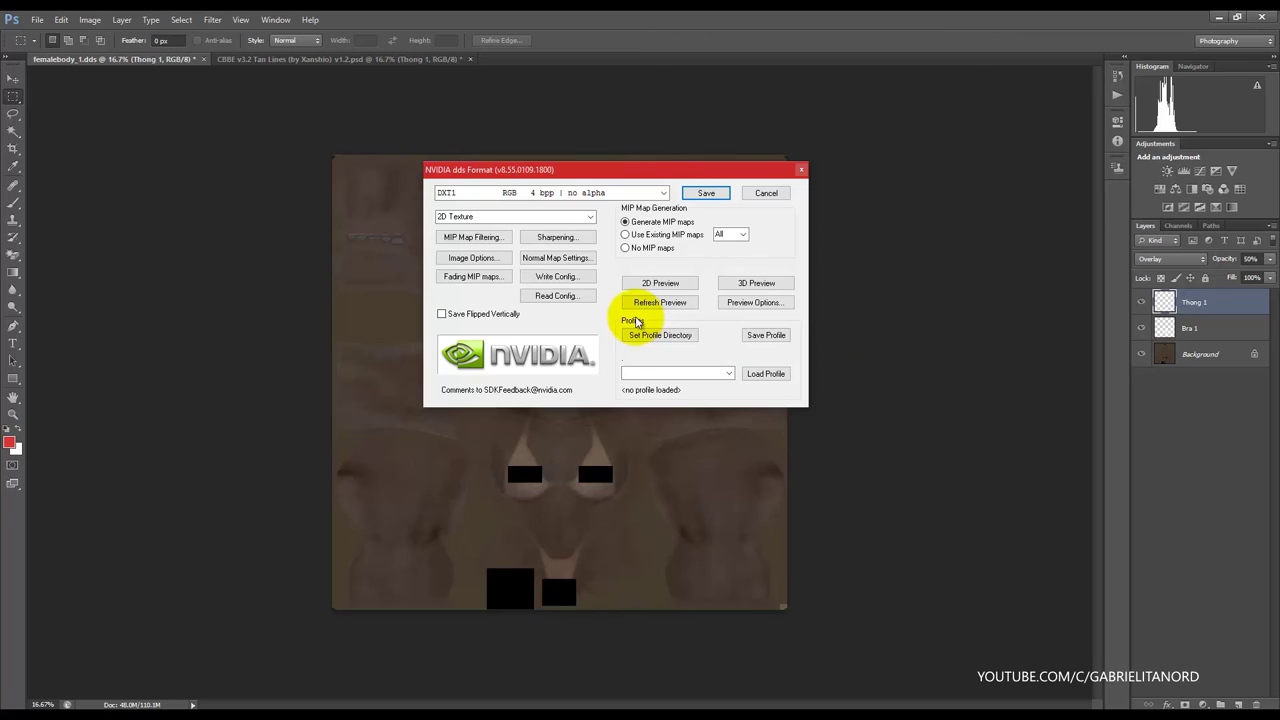
Step: Export the texture as DXT1 RGB 4 bpp with generated MIP maps
{"action": "left_click_drag", "start_coordinate": [679, 176], "coordinate": [615, 173]}
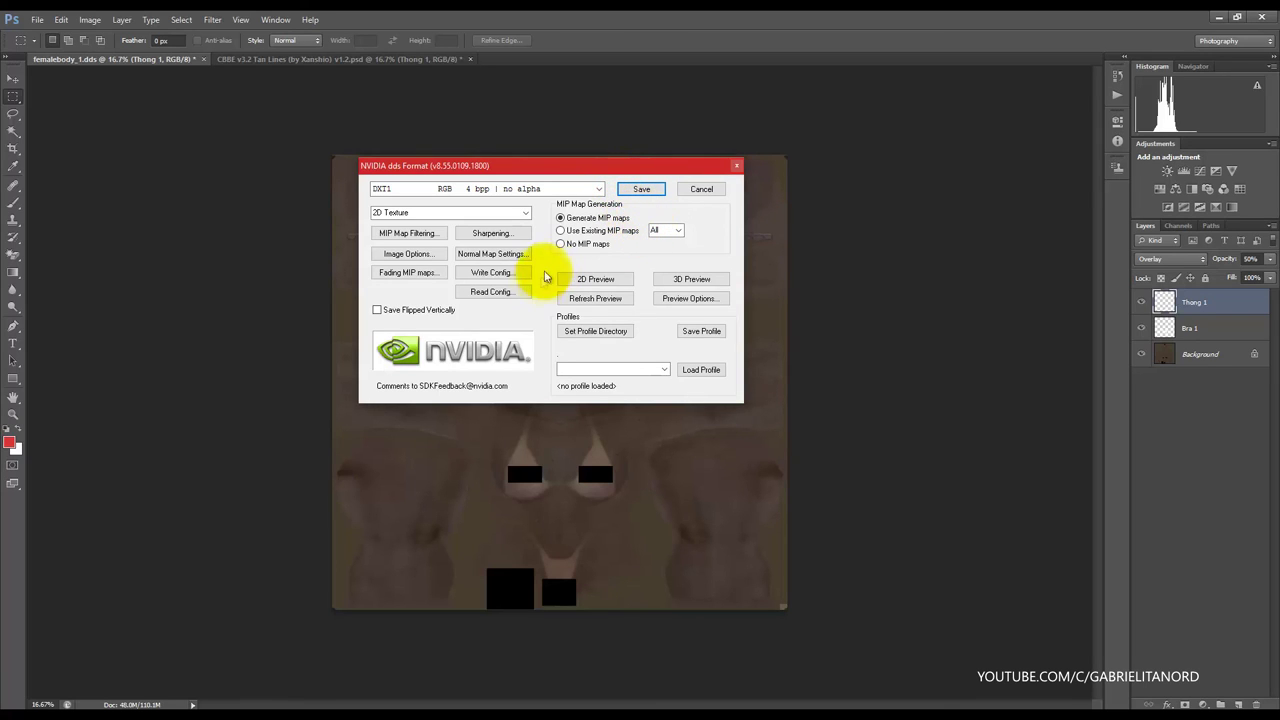
{"action": "left_click", "coordinate": [641, 189]}
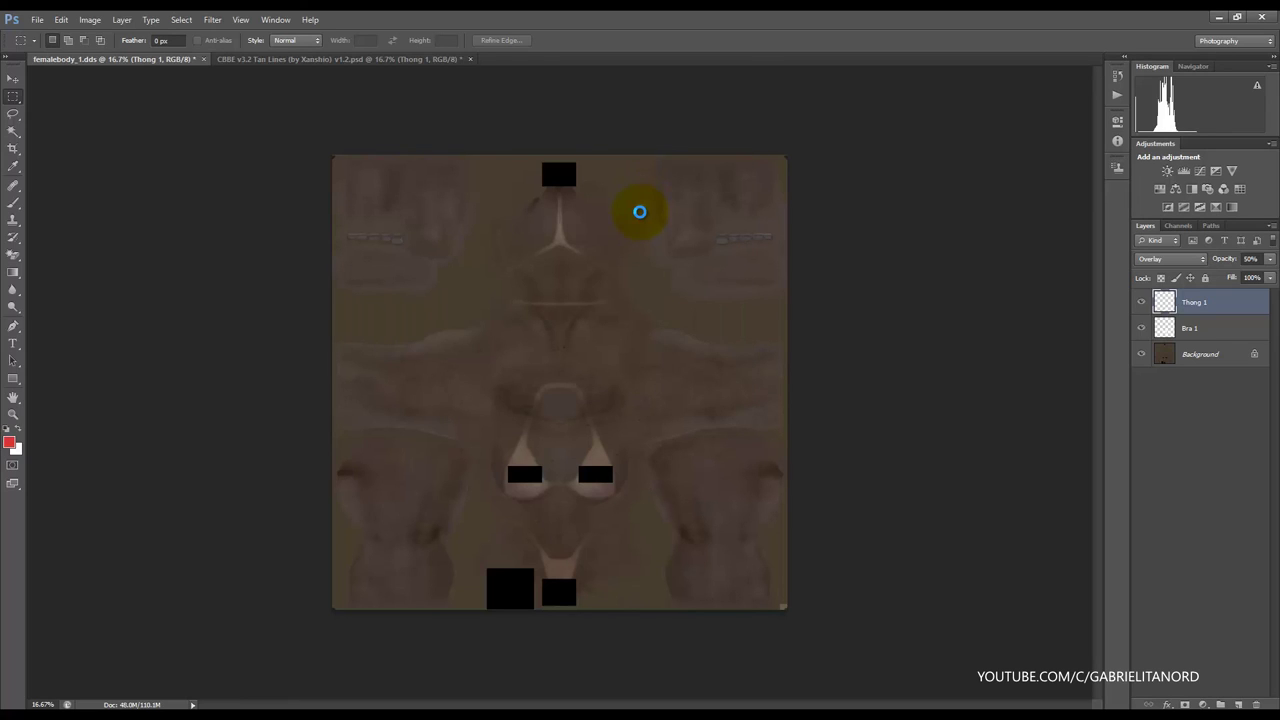